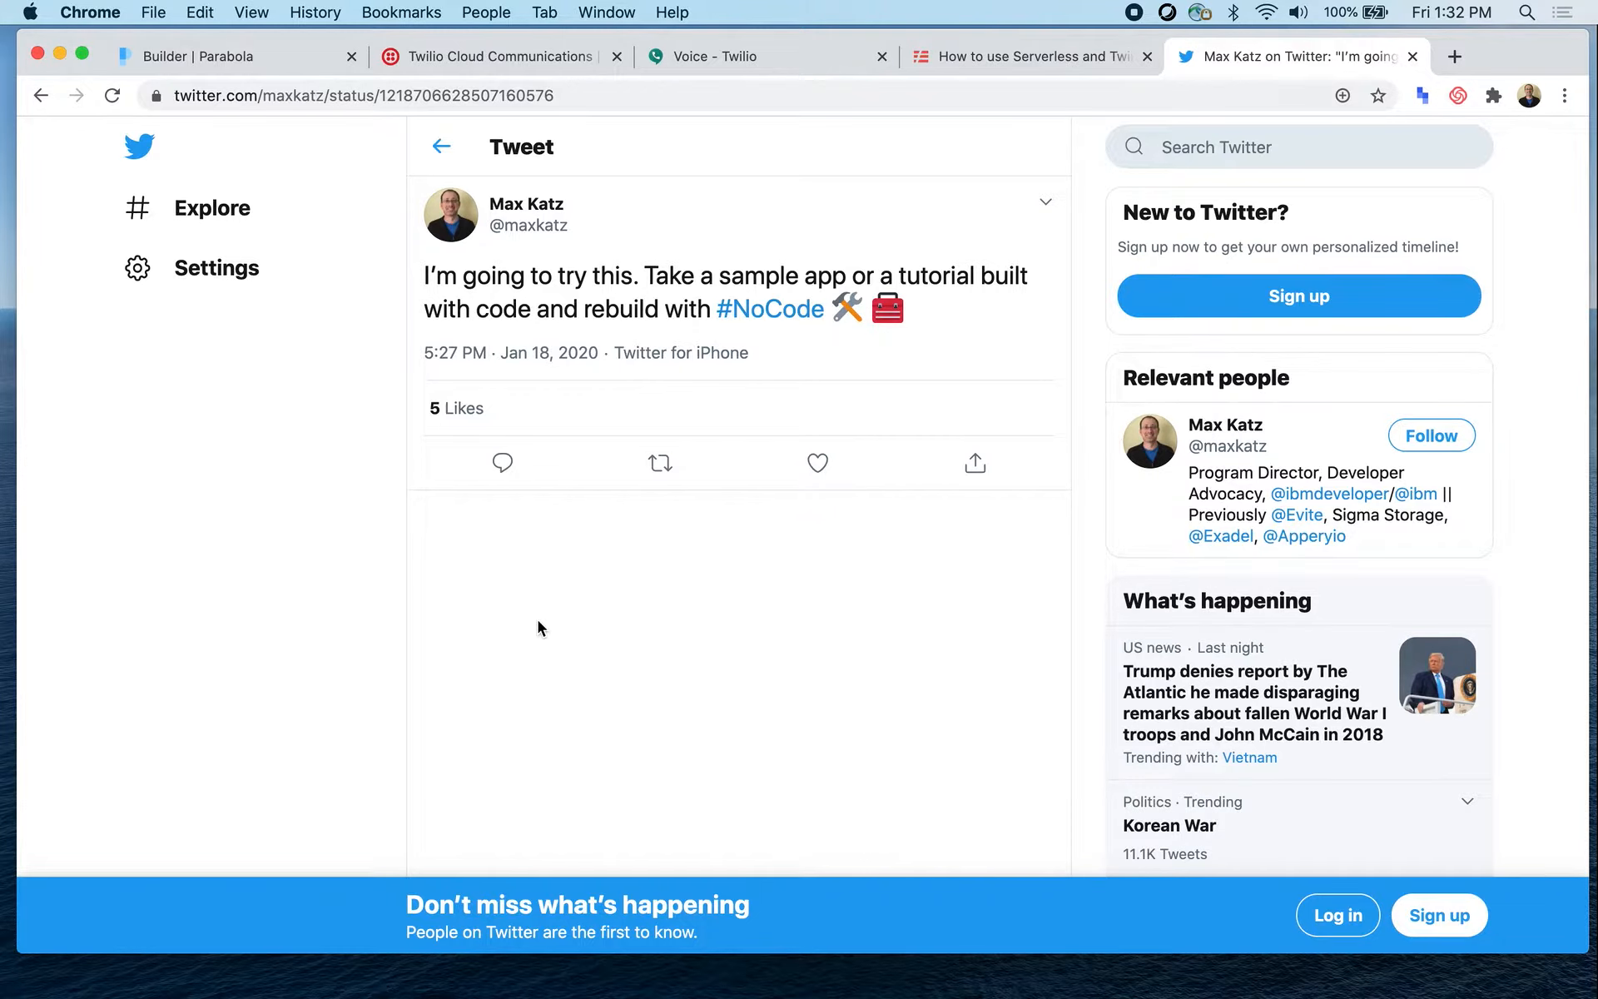
# Step: Read through the Serverless blog tutorial on Twilio, from its webhook diagrams to the handler.js example and the SMS response
pyautogui.click(1031, 53)
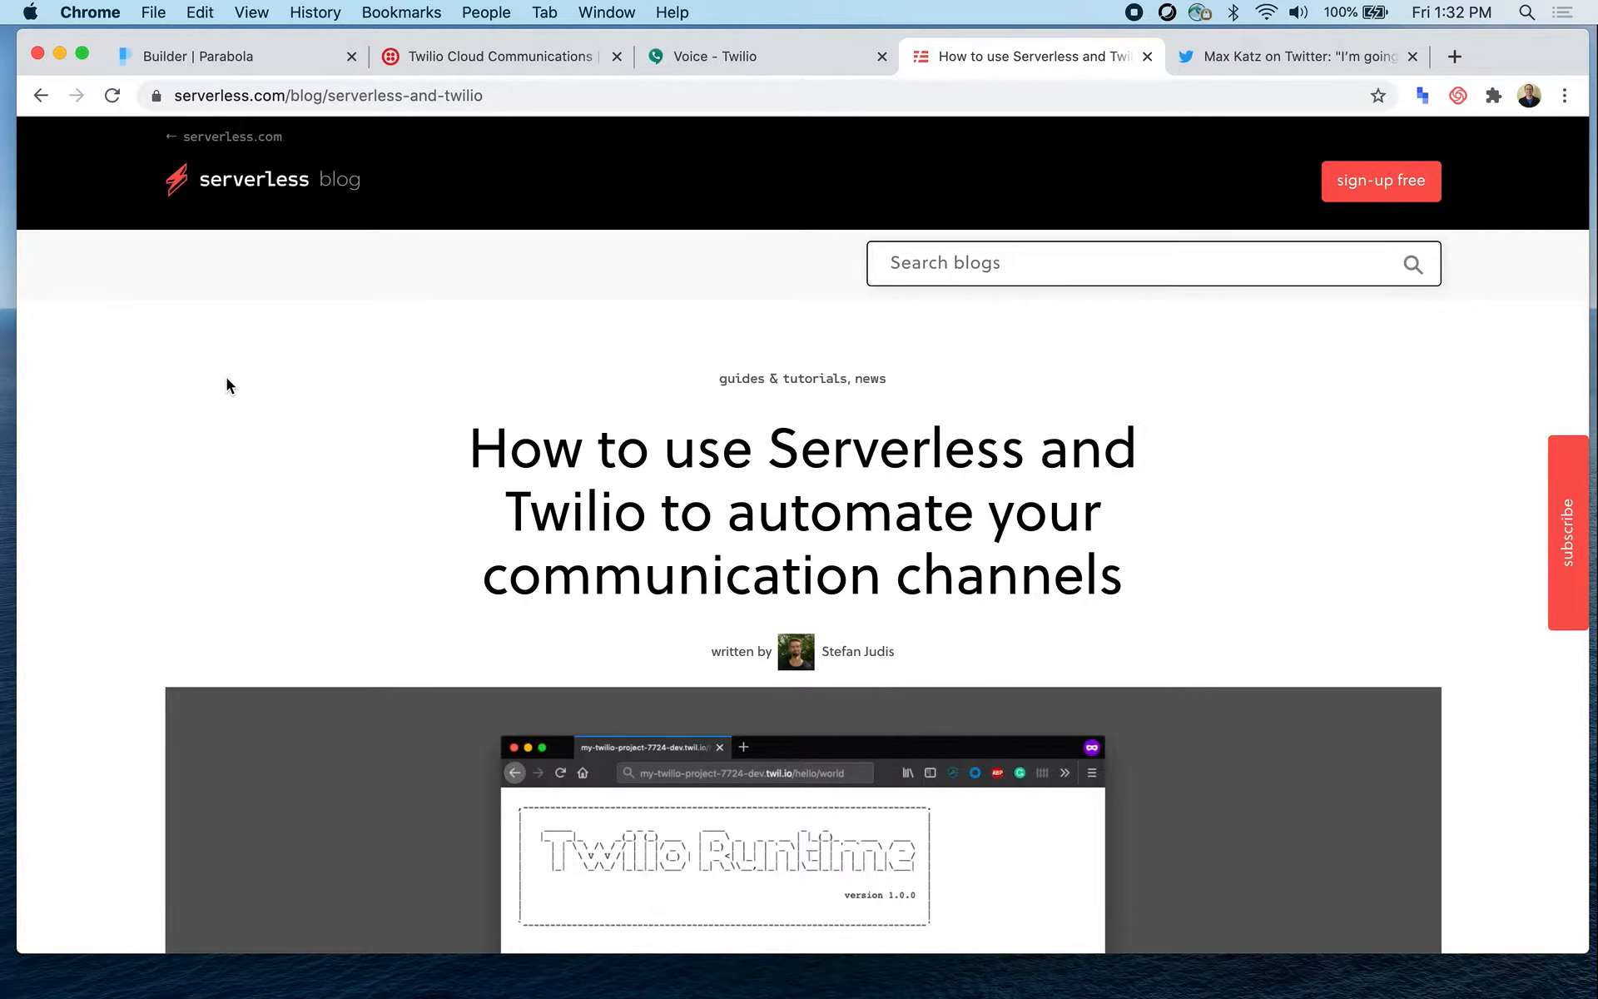
pyautogui.scroll(-15, 227, 378)
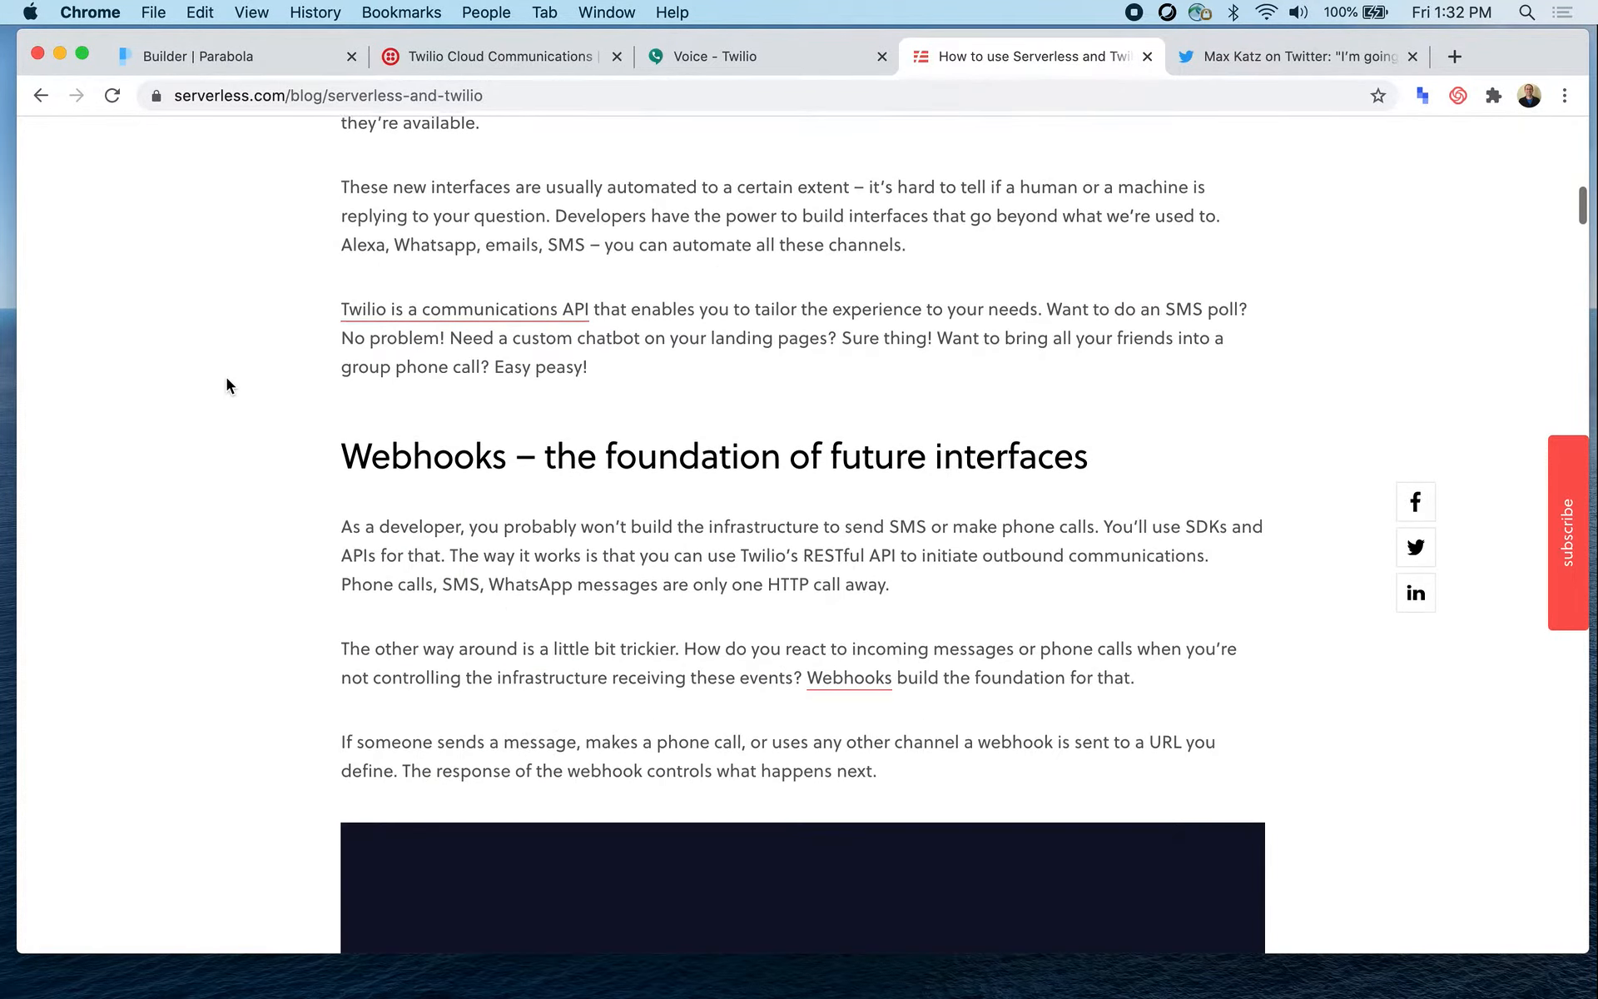
pyautogui.scroll(-6, 226, 379)
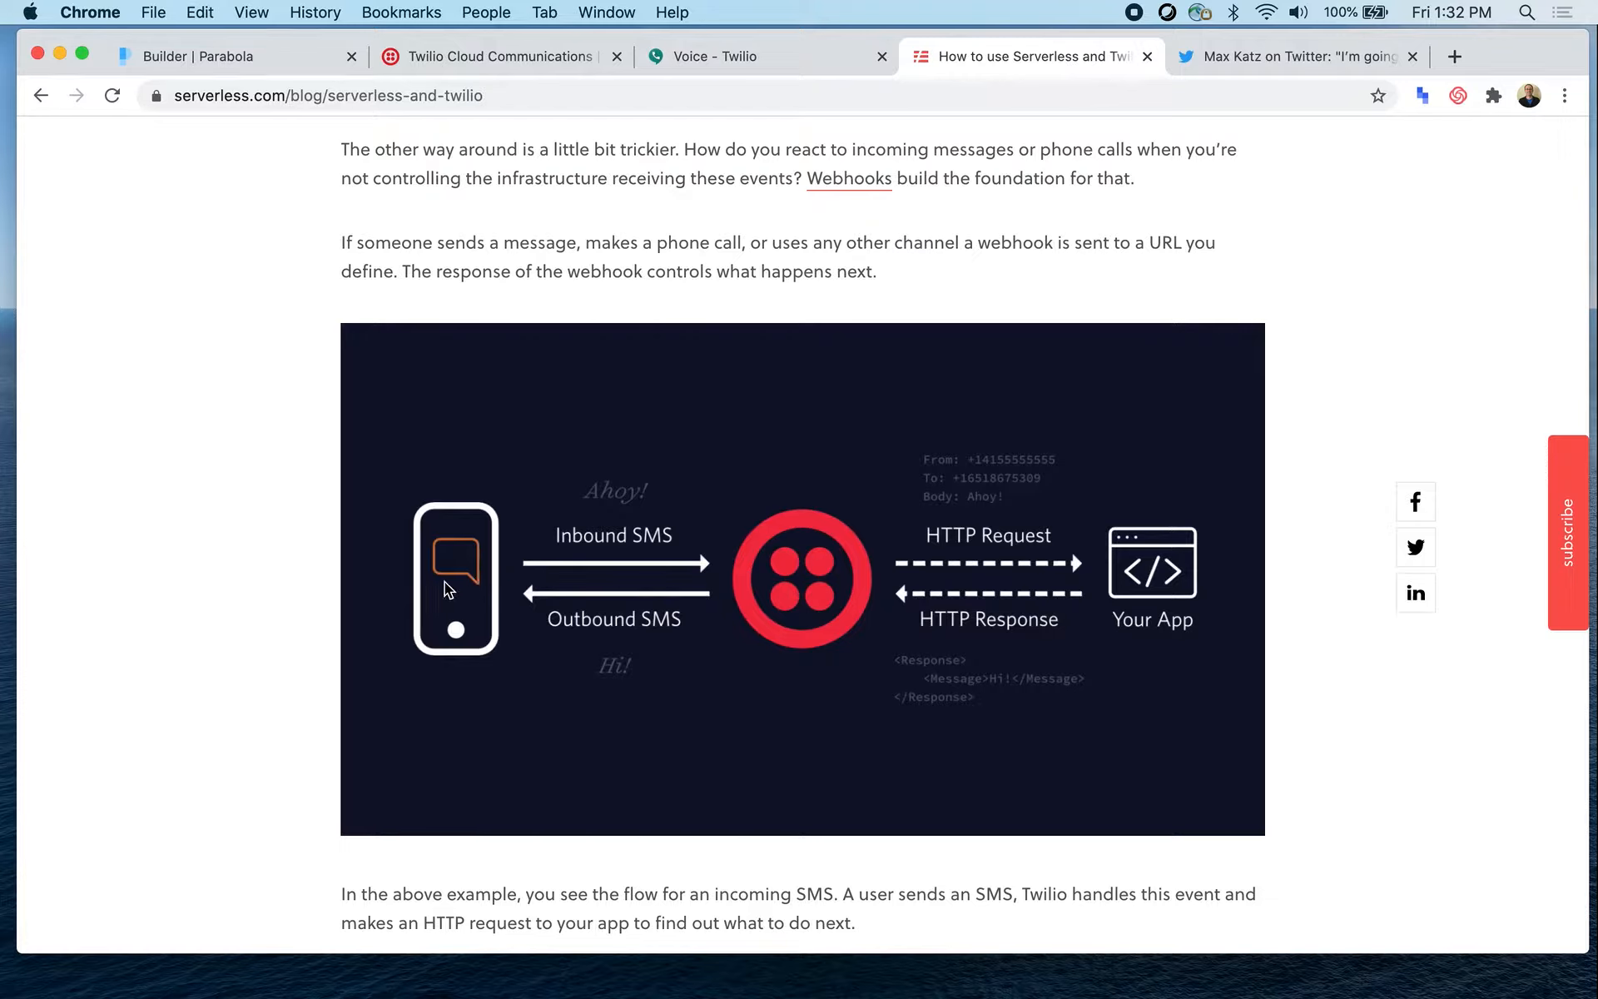
pyautogui.scroll(-10, 702, 566)
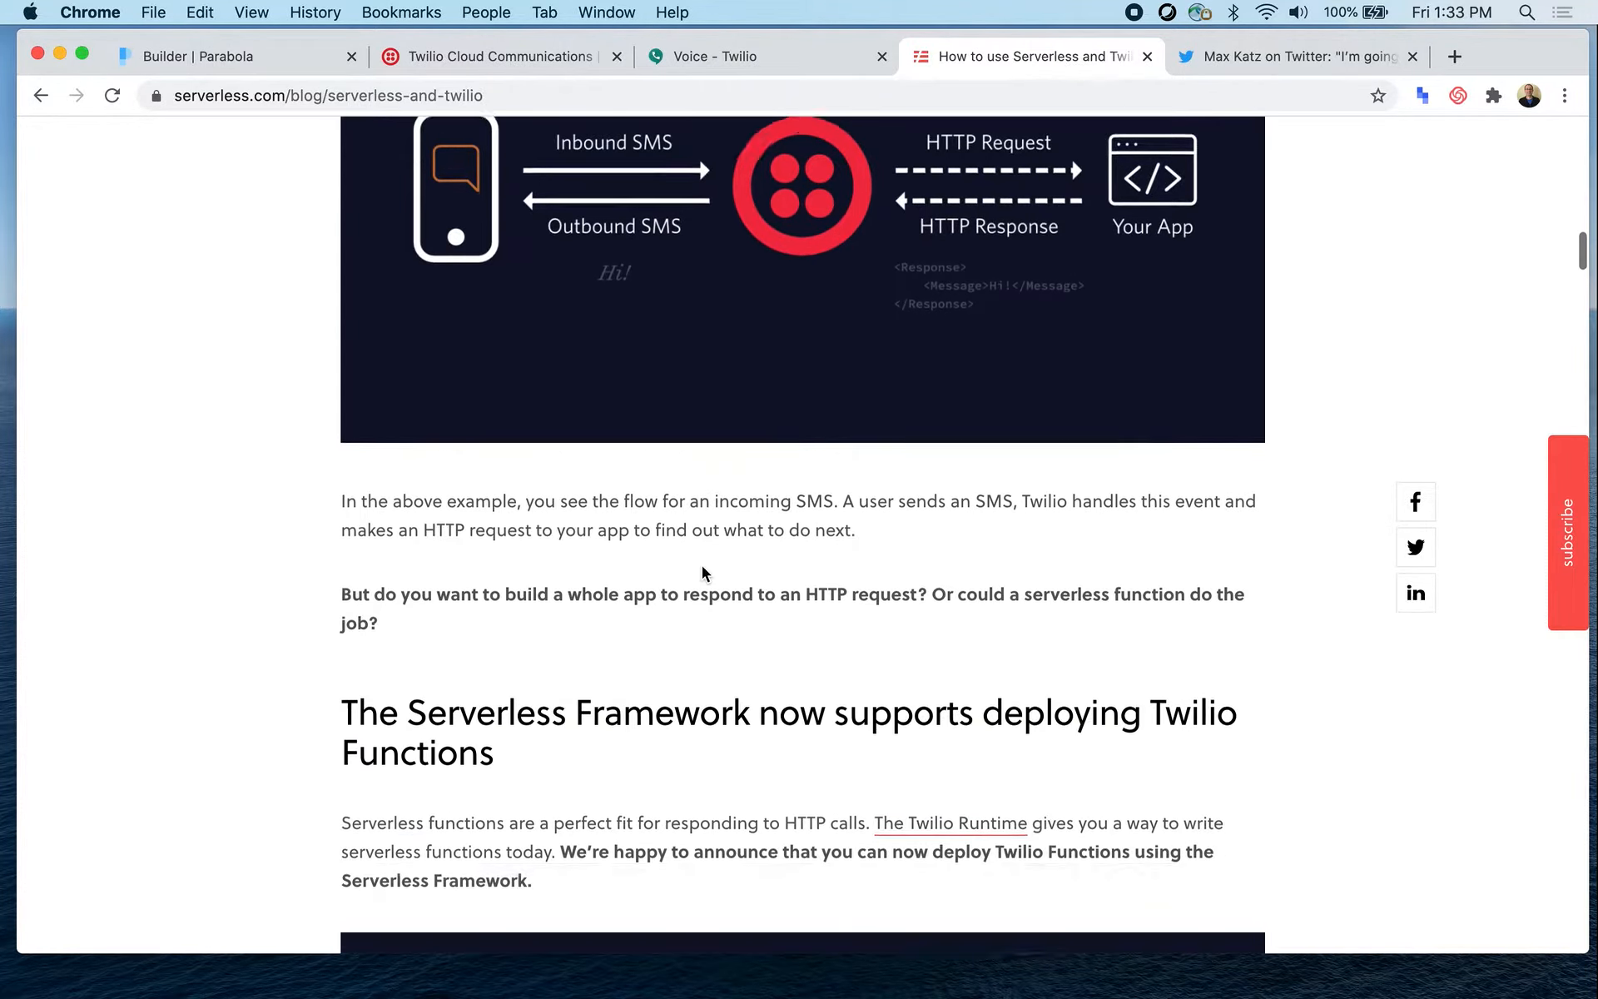
pyautogui.scroll(-2, 701, 566)
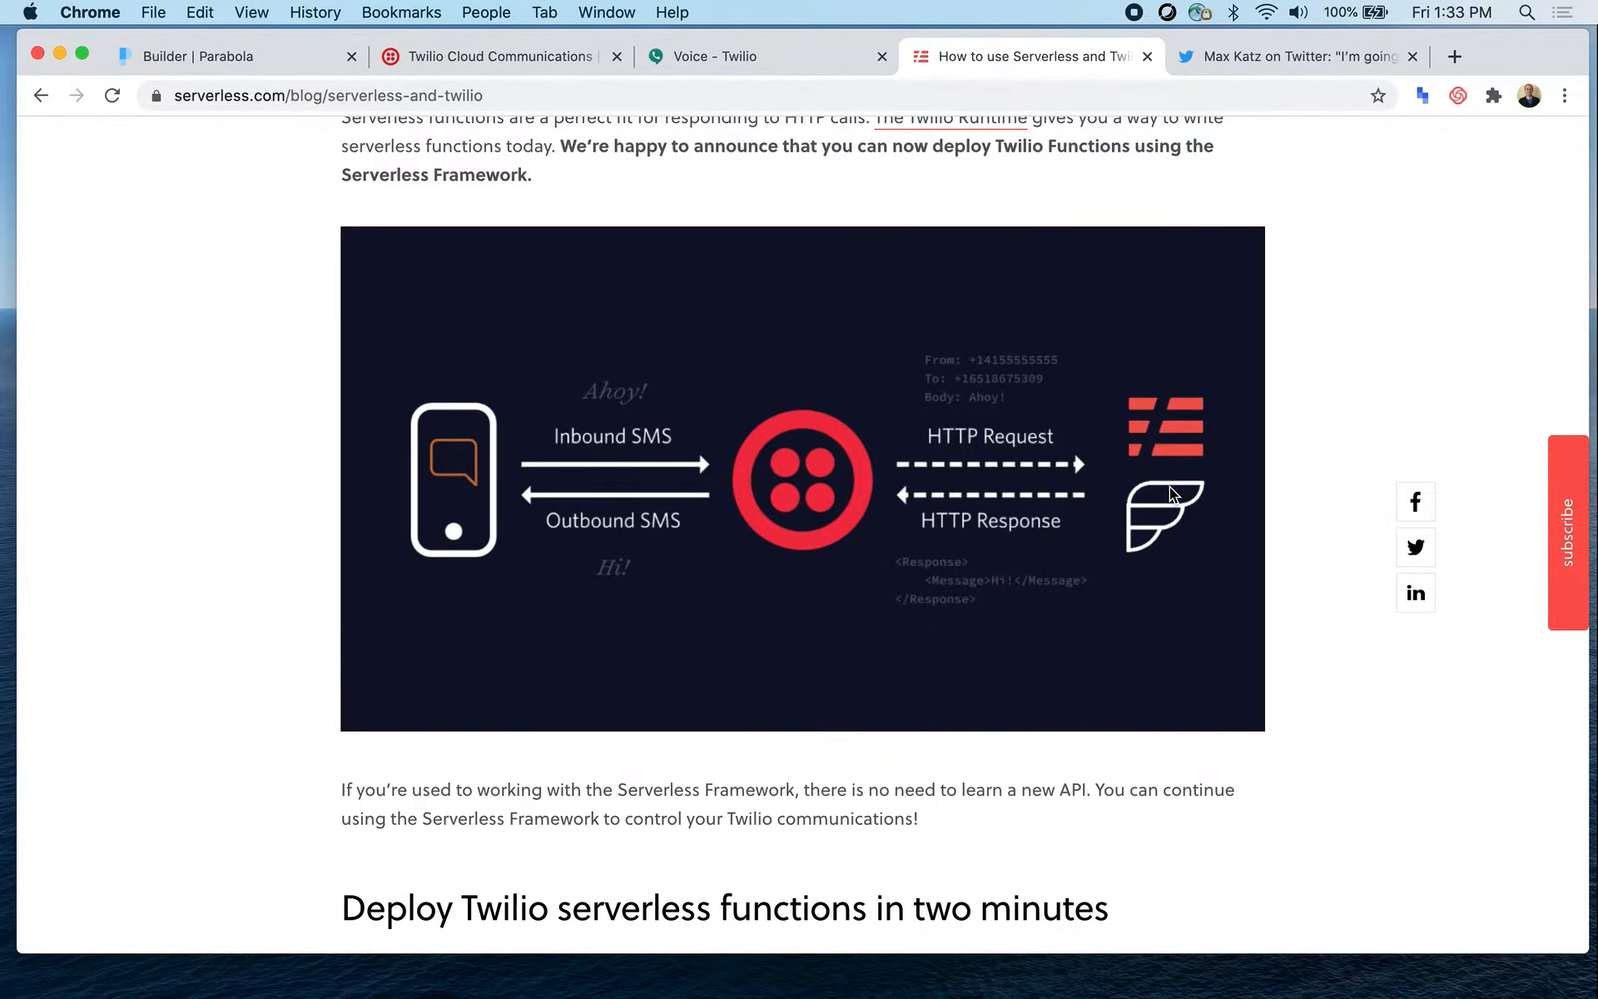
pyautogui.scroll(-20, 1170, 486)
pyautogui.scroll(-20, 1170, 495)
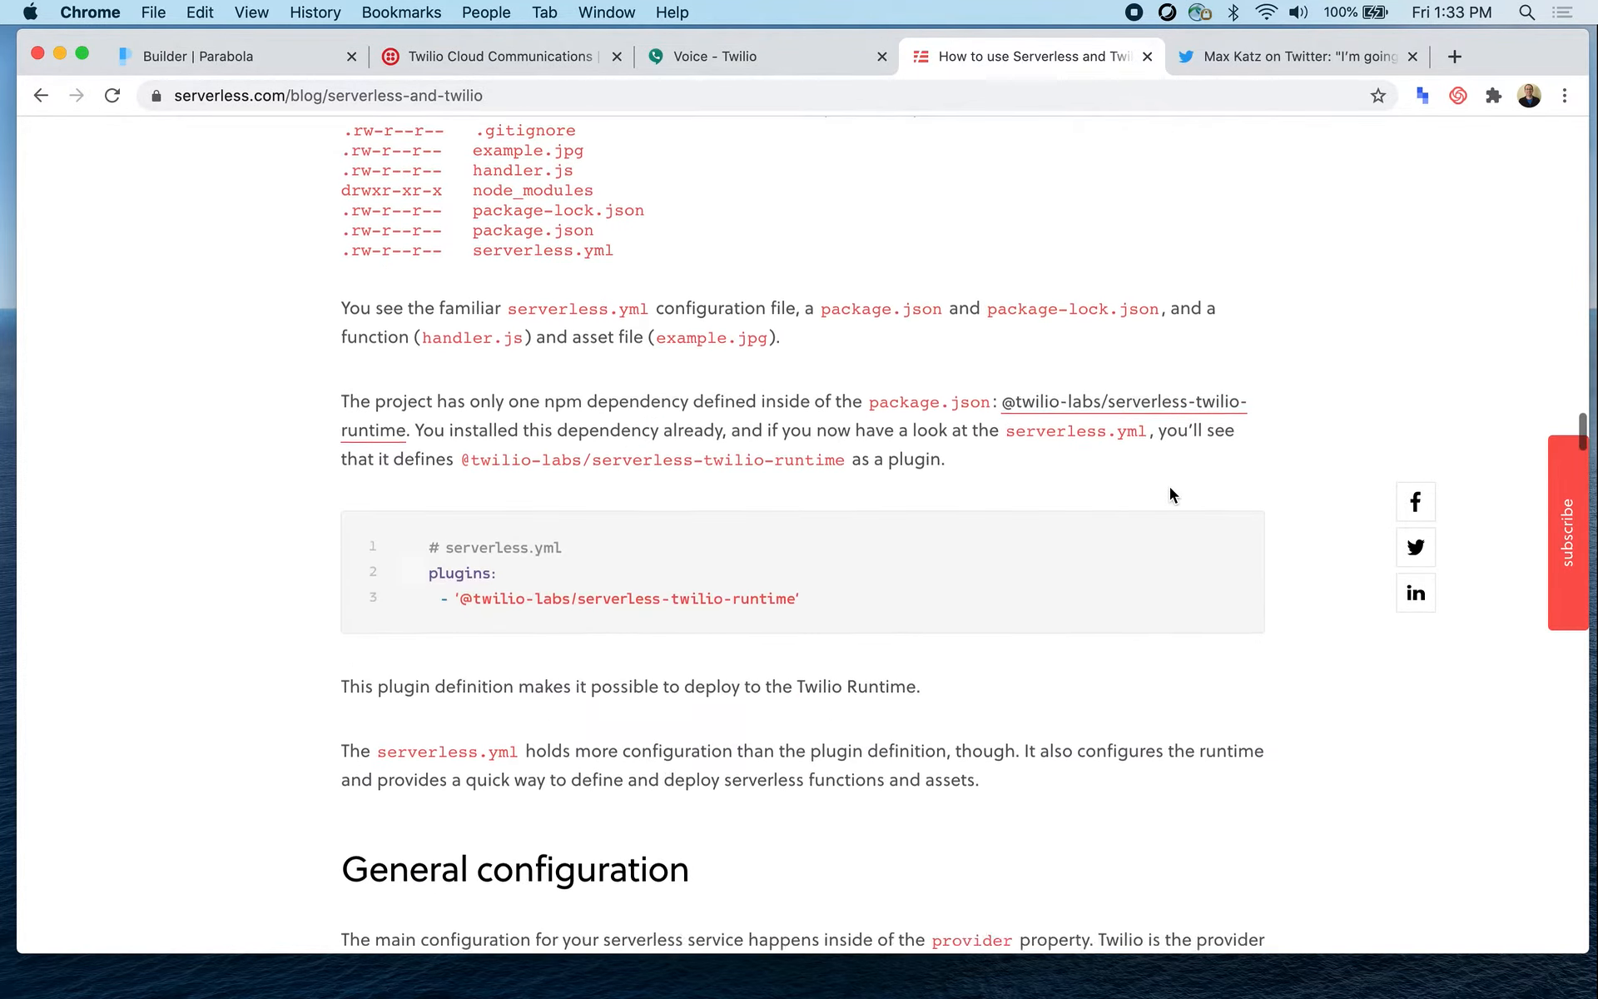
pyautogui.scroll(-20, 1170, 495)
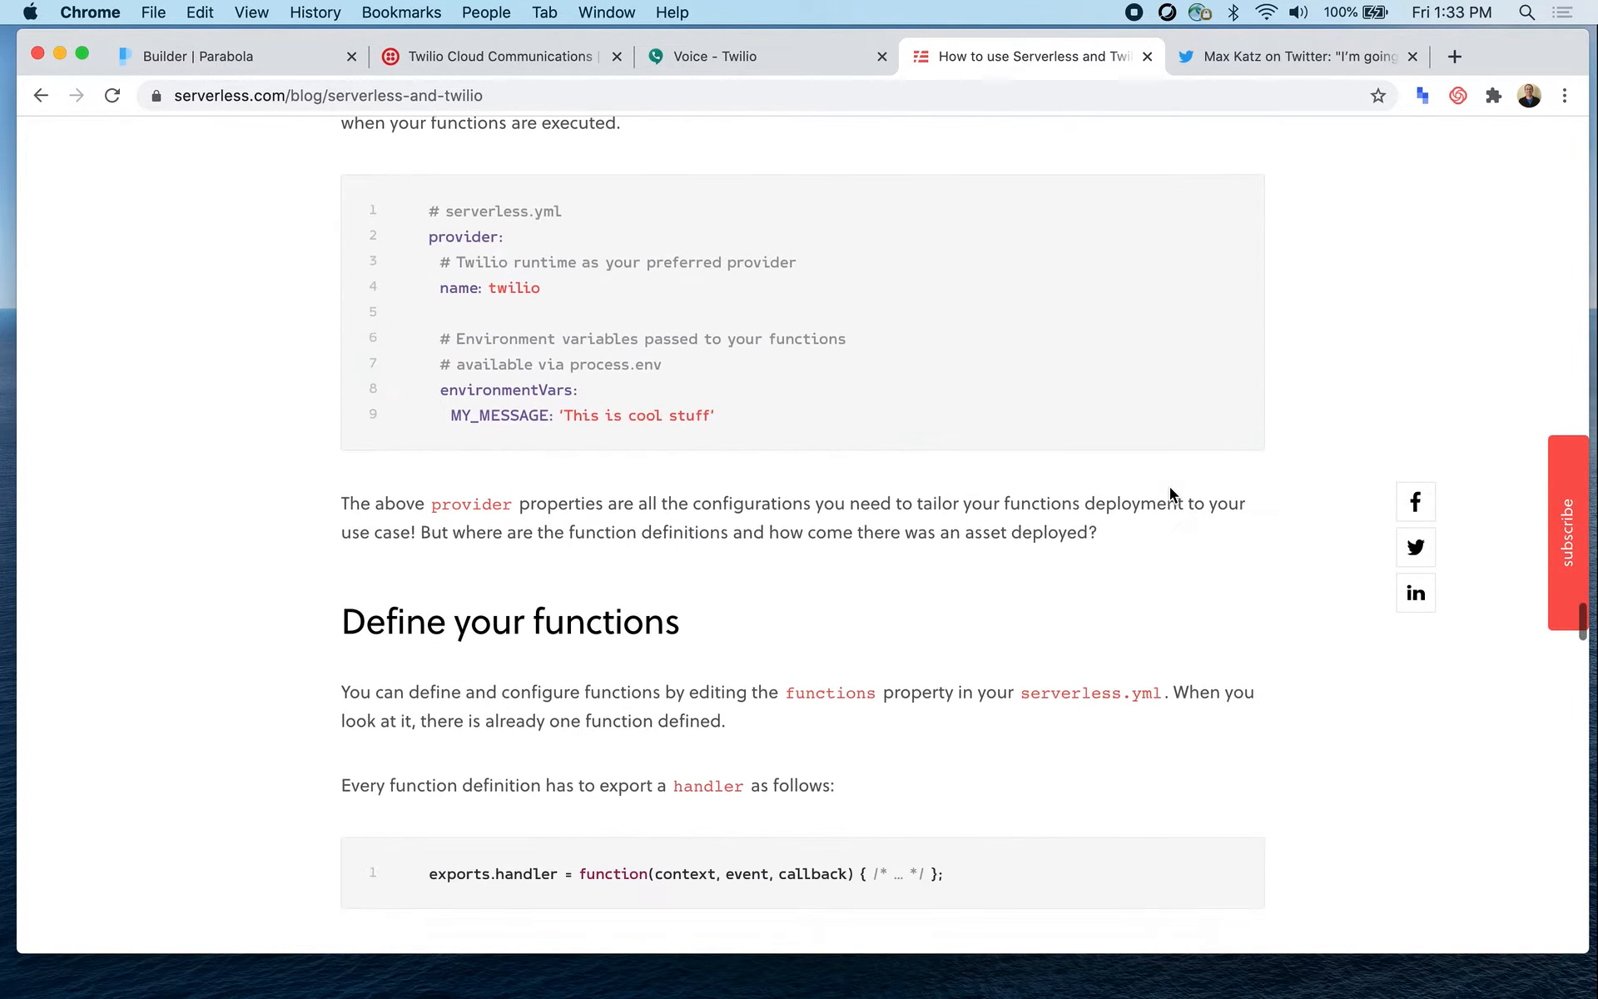
pyautogui.scroll(-12, 1170, 485)
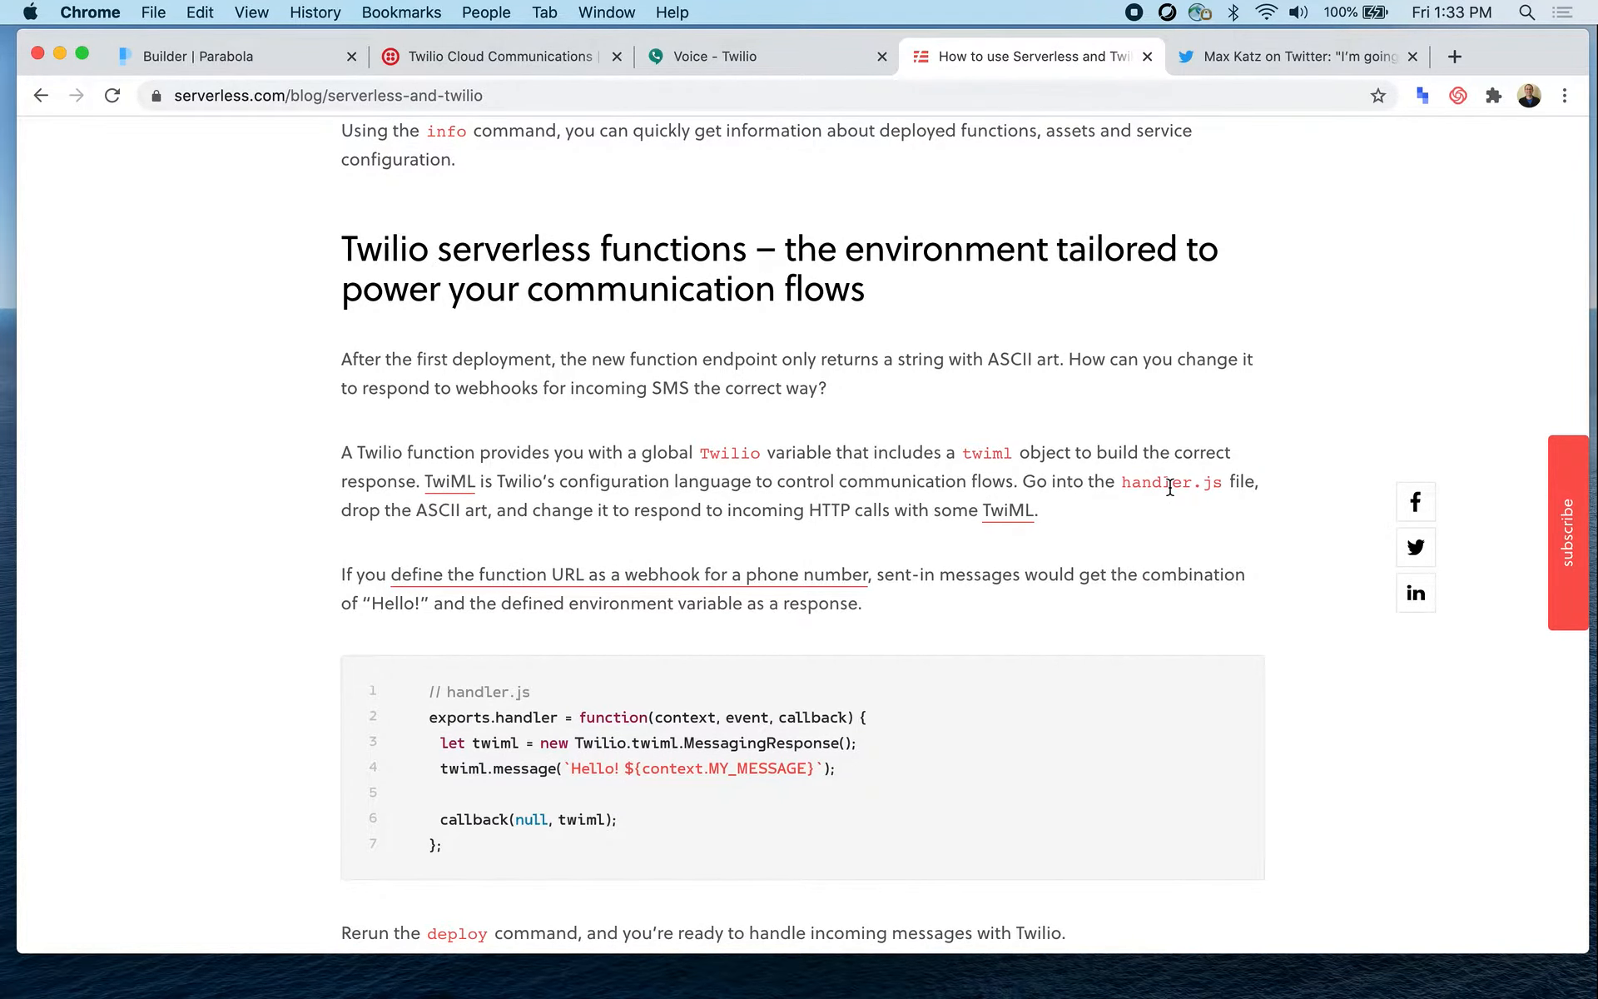
pyautogui.scroll(-15, 1170, 487)
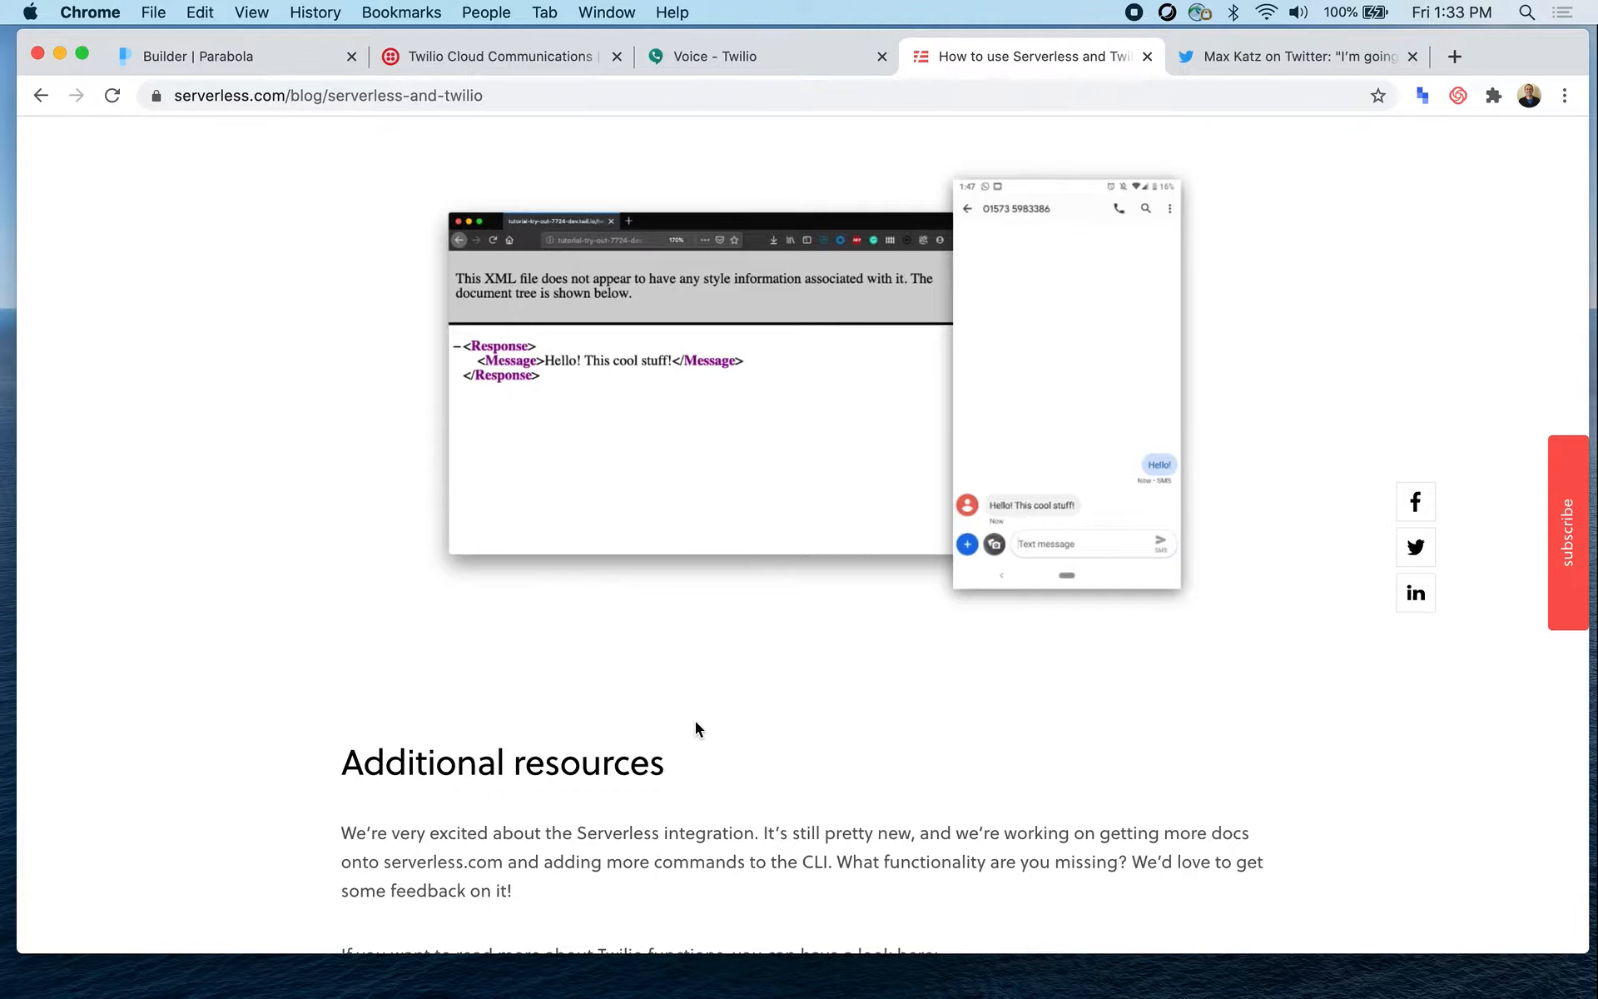
# Step: Switch to the Twilio Reply flow in Parabola and examine all data columns of the Receive from webhook step
pyautogui.click(209, 57)
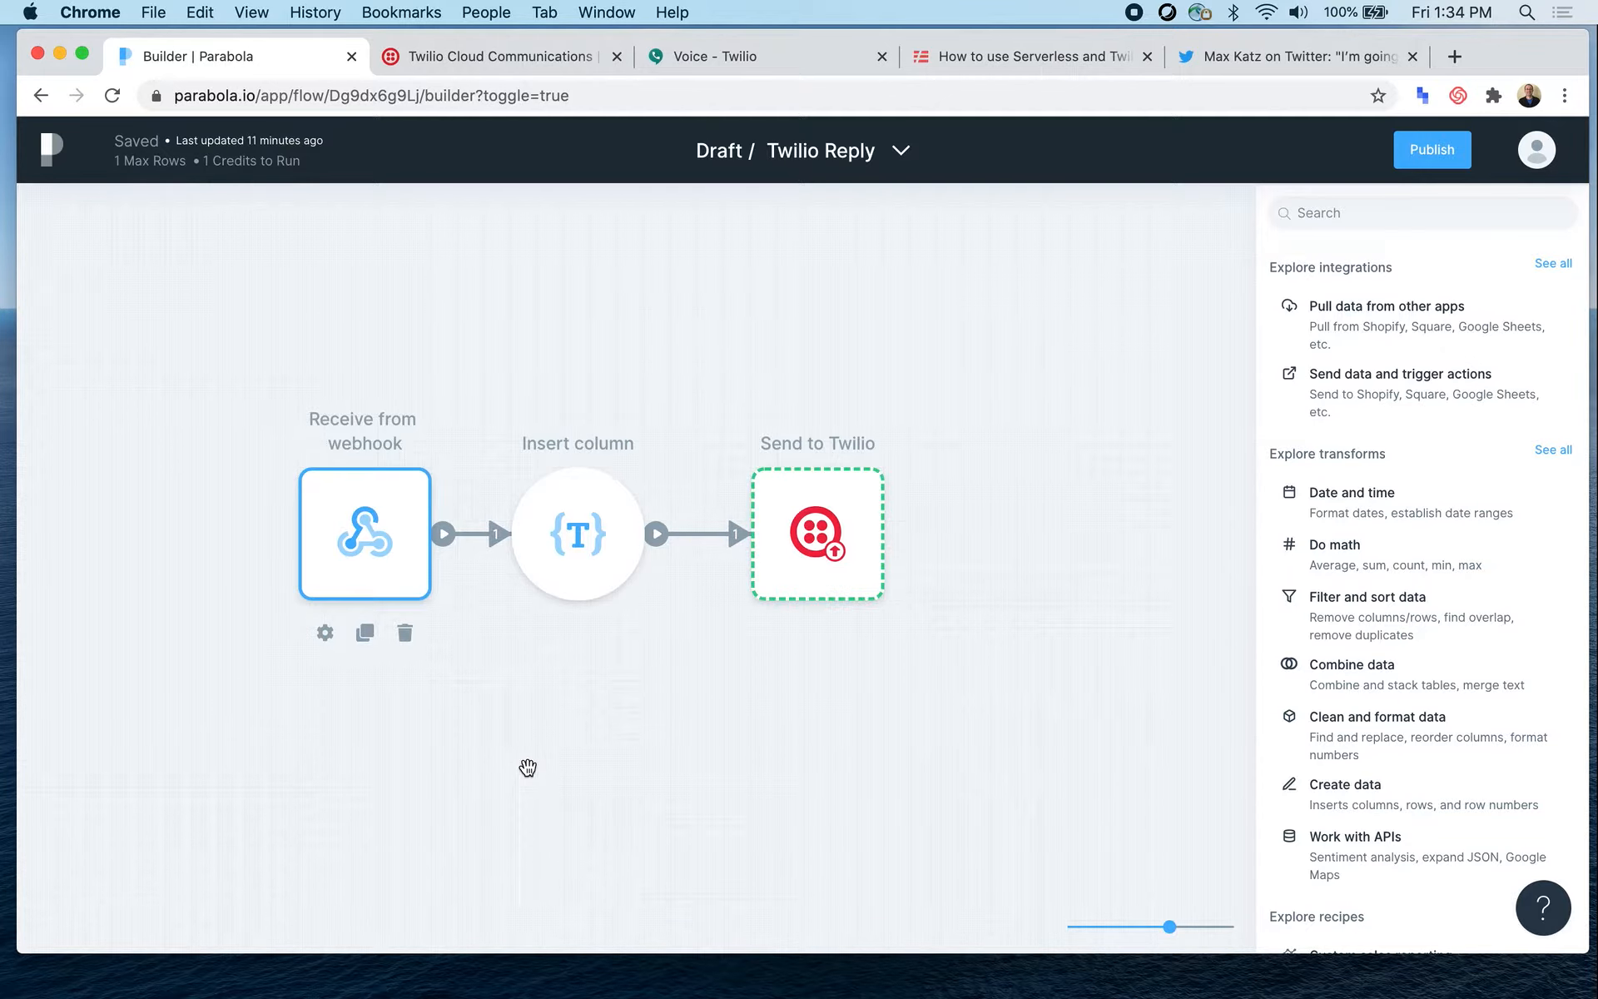
pyautogui.doubleClick(348, 534)
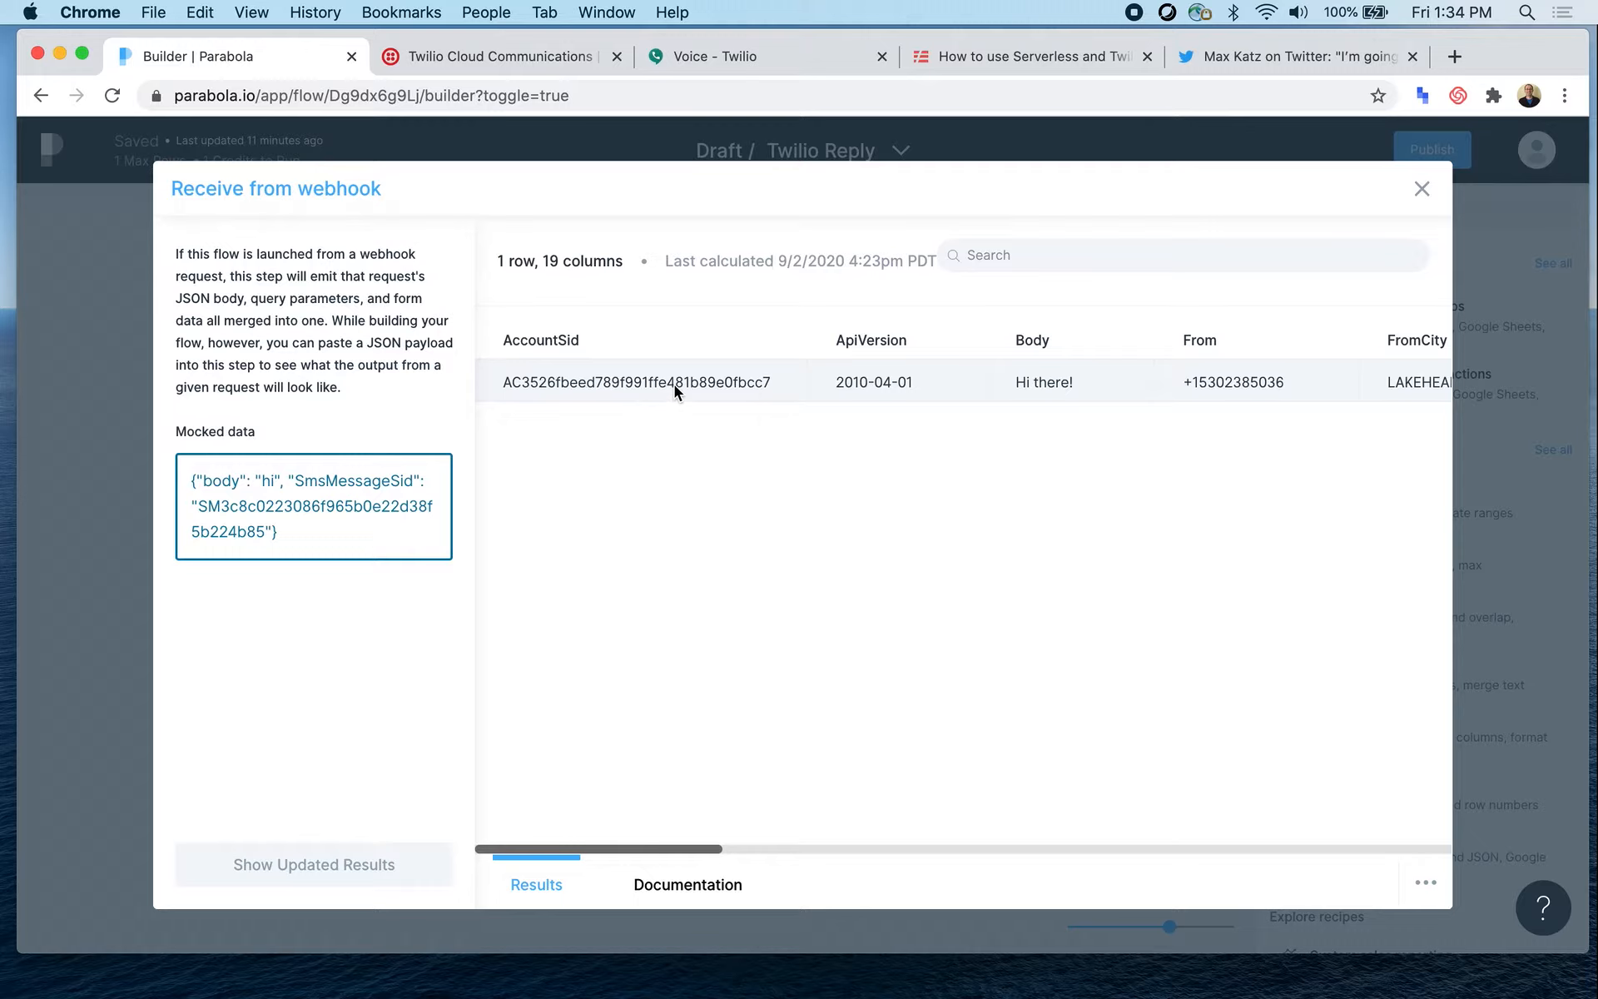
pyautogui.hscroll(10, 674, 384)
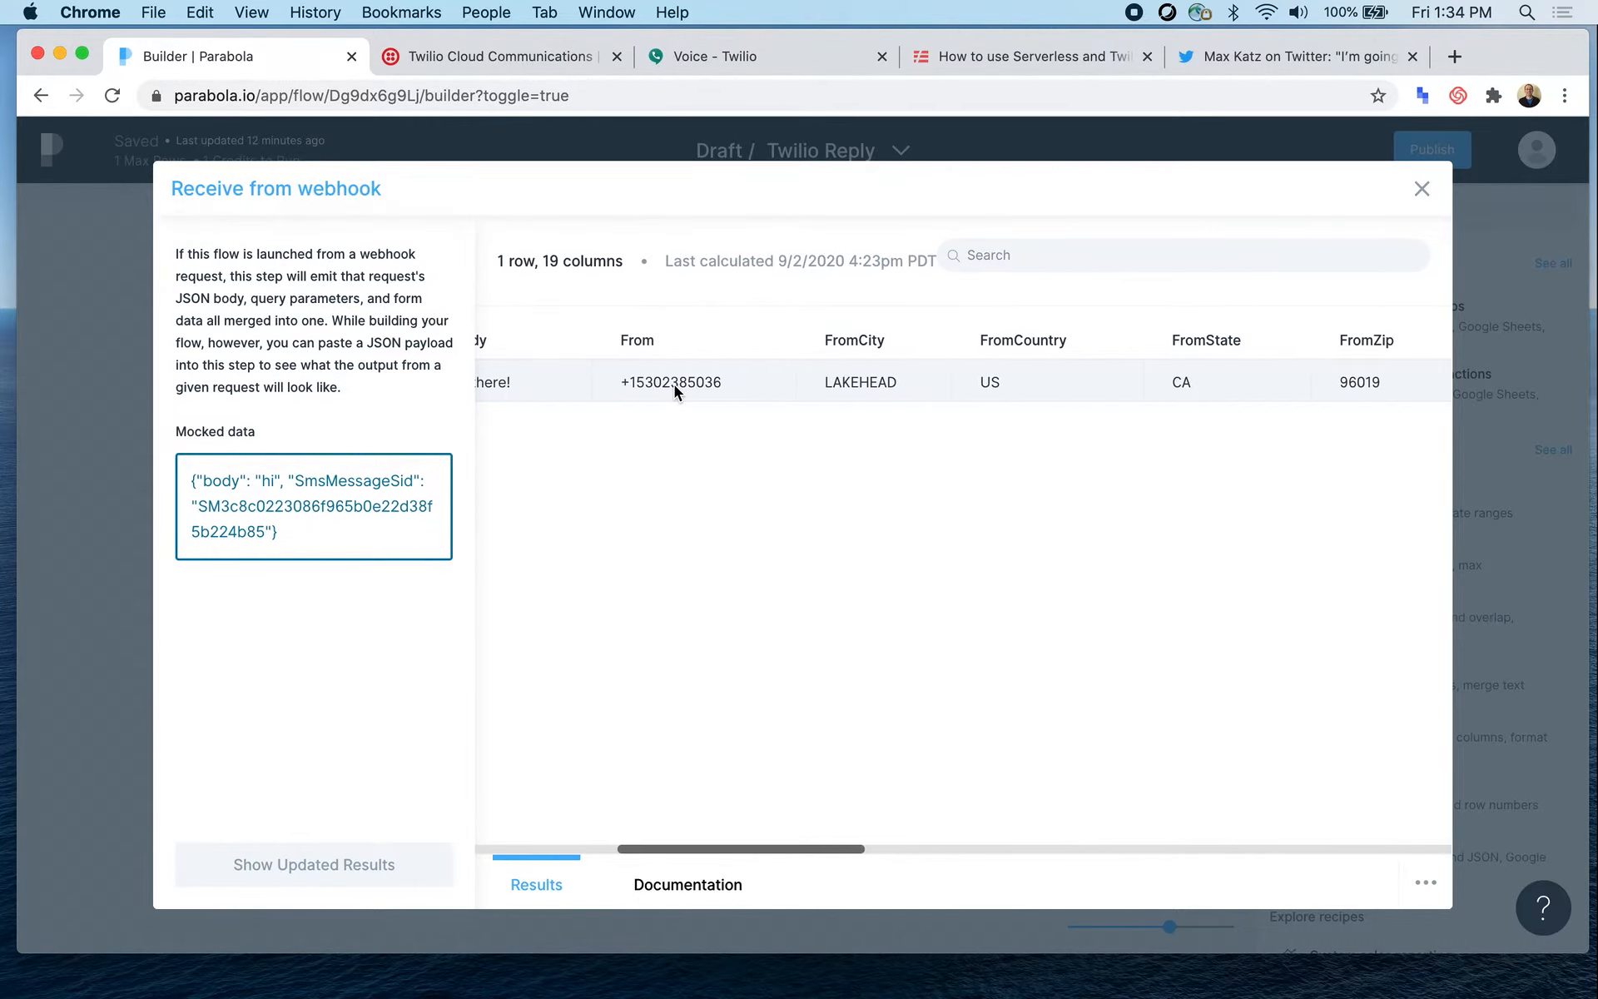
pyautogui.hscroll(6, 674, 384)
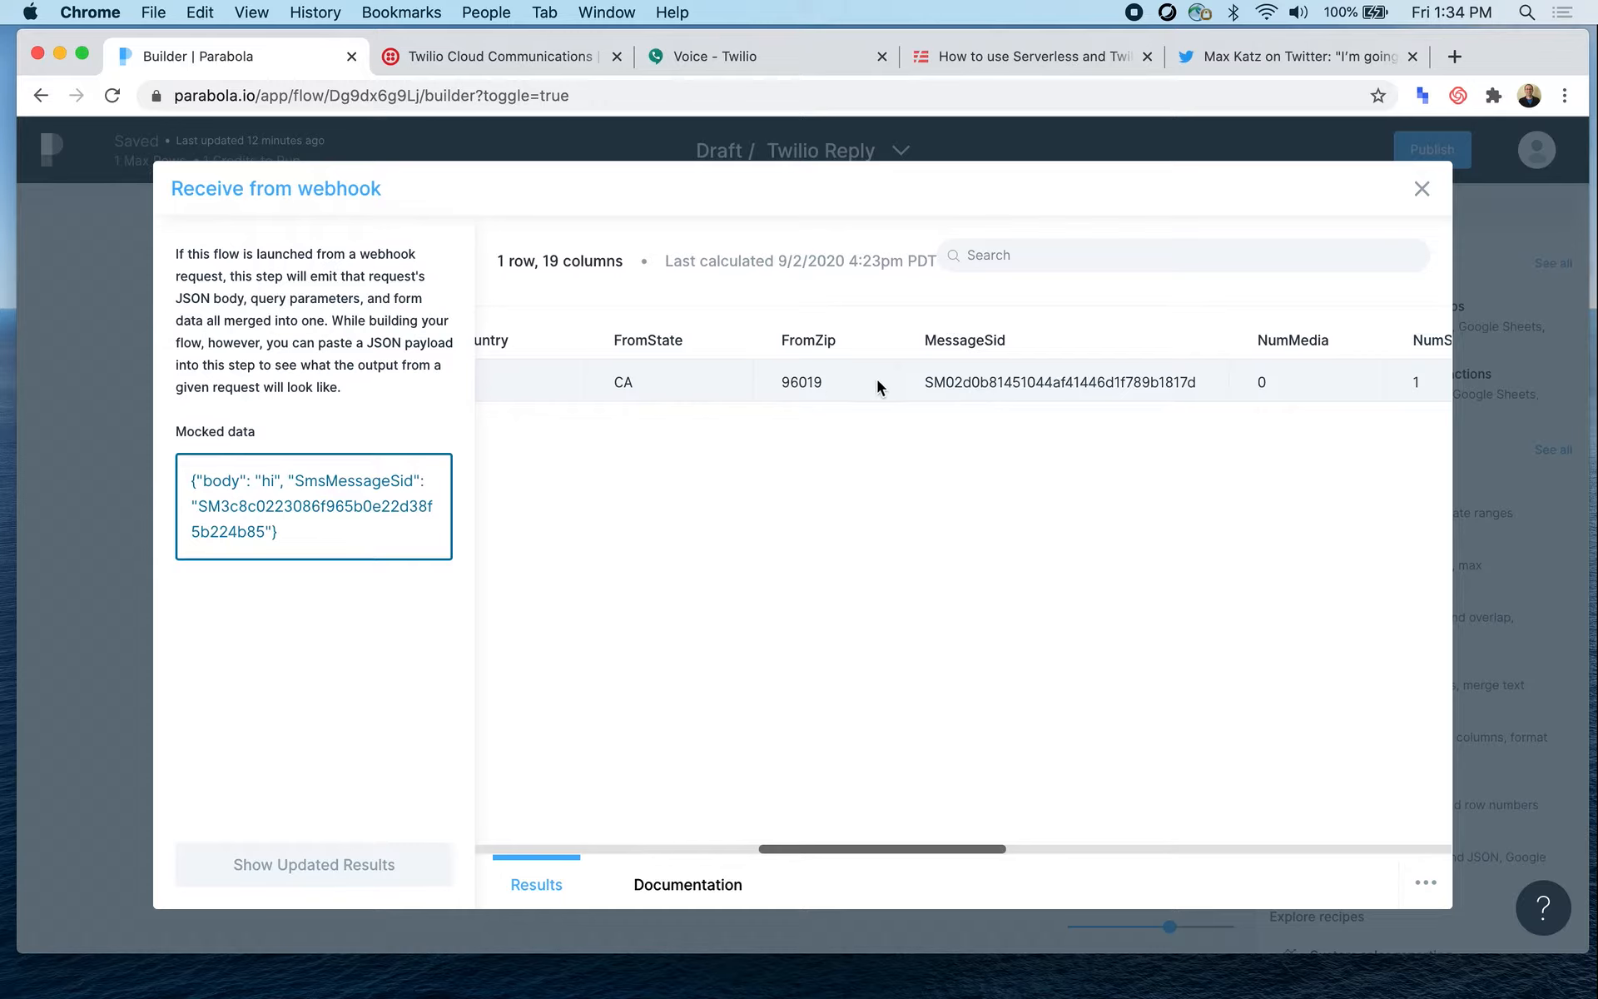
pyautogui.hscroll(6, 992, 394)
pyautogui.hscroll(5, 992, 393)
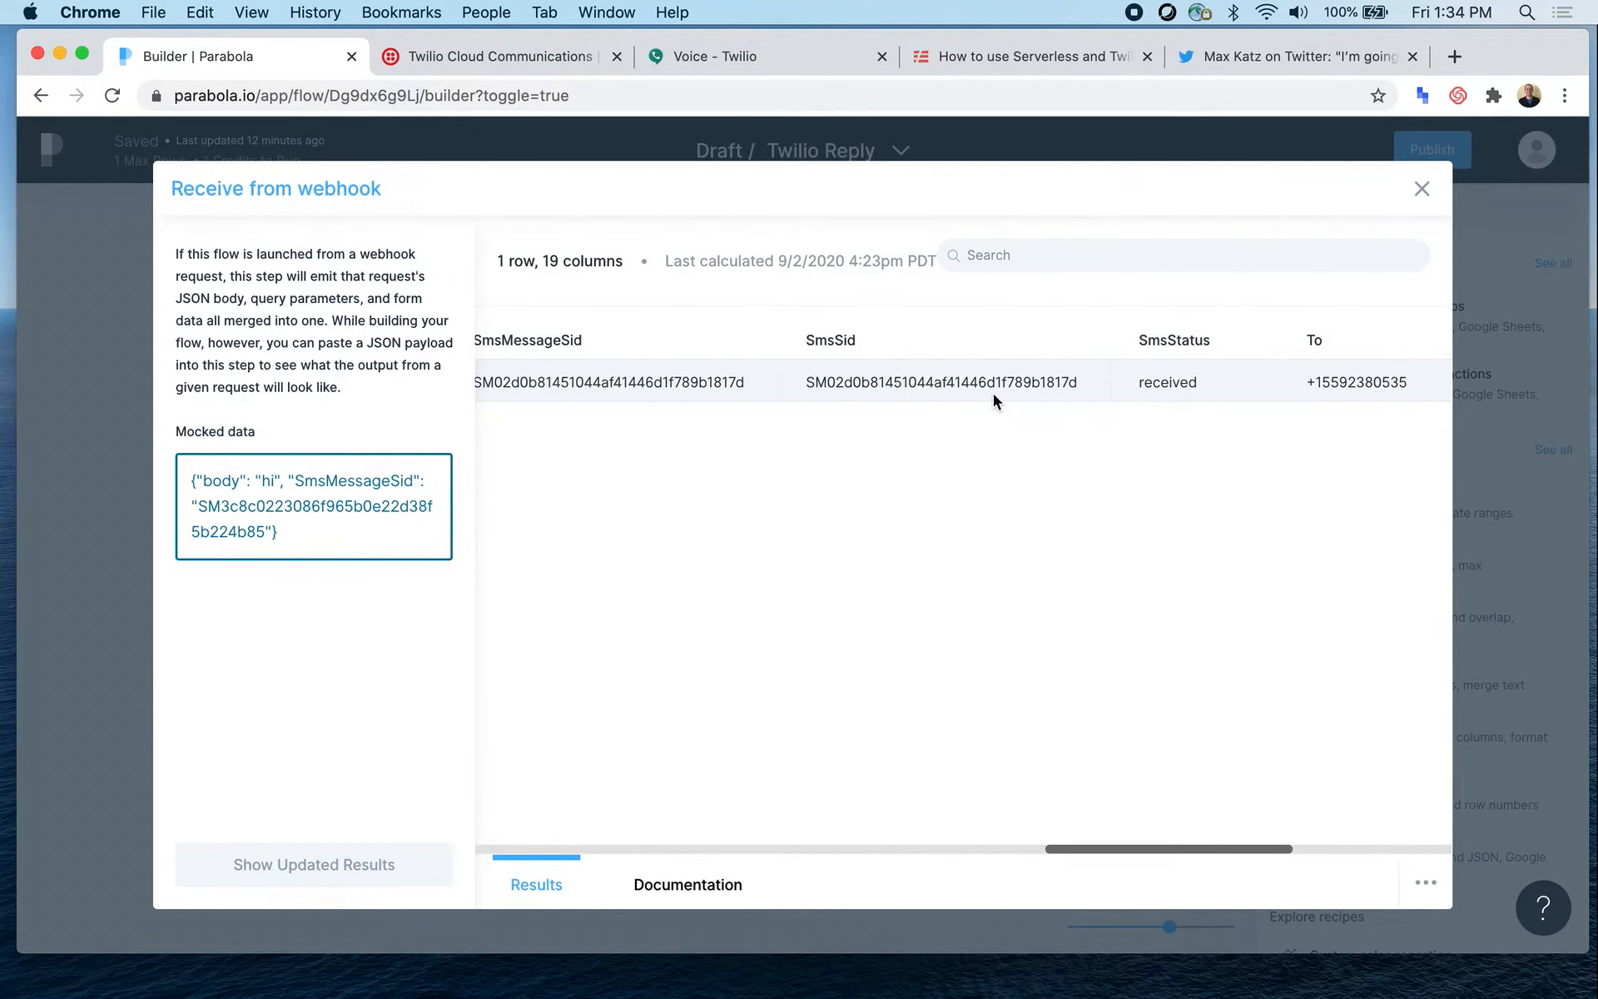
pyautogui.hscroll(4, 992, 392)
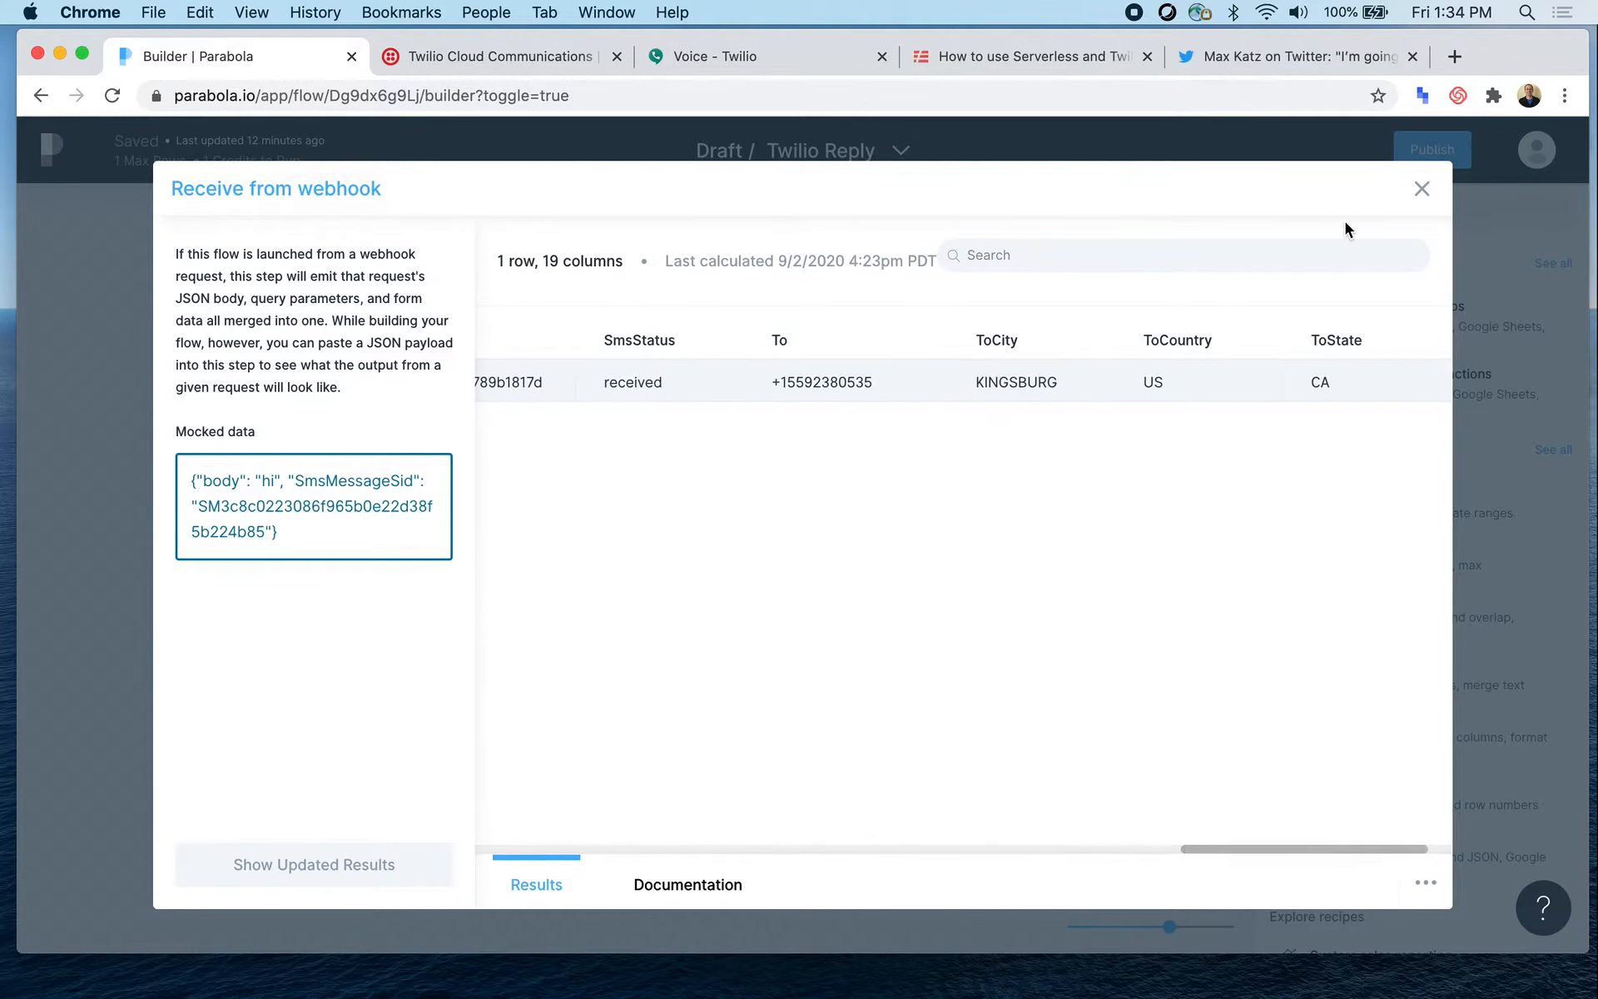
pyautogui.click(1423, 191)
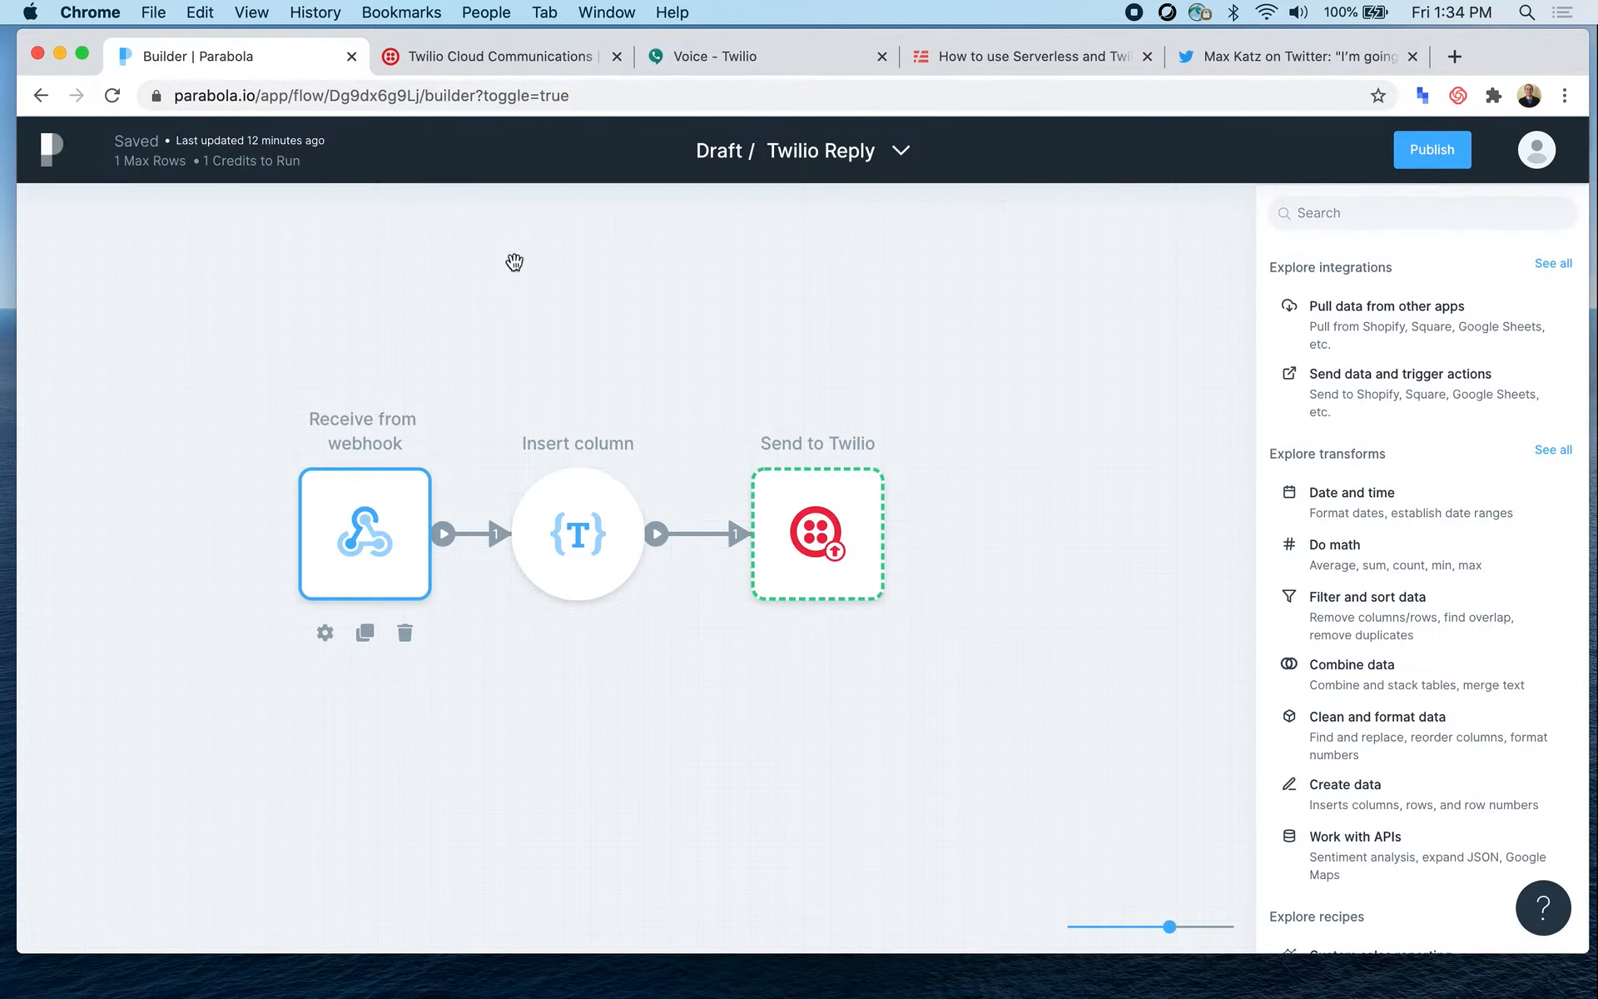
# Step: Publish the Twilio Reply flow and check its webhook URL against the Twilio number's incoming-message webhook
pyautogui.click(459, 57)
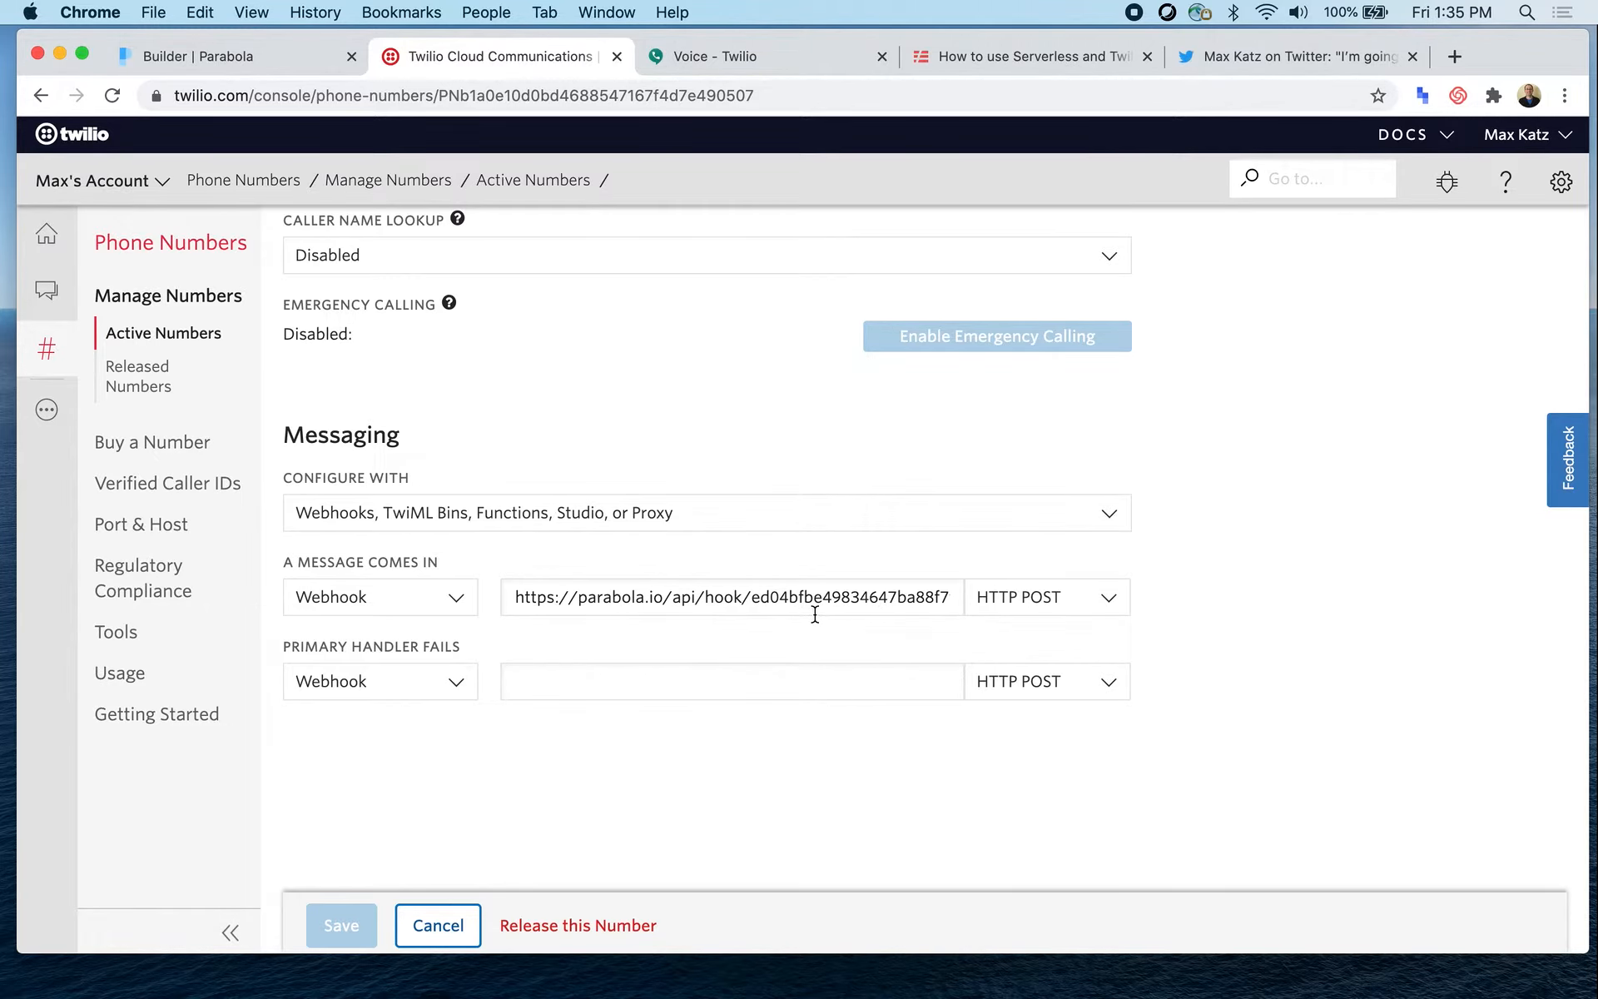
pyautogui.click(258, 56)
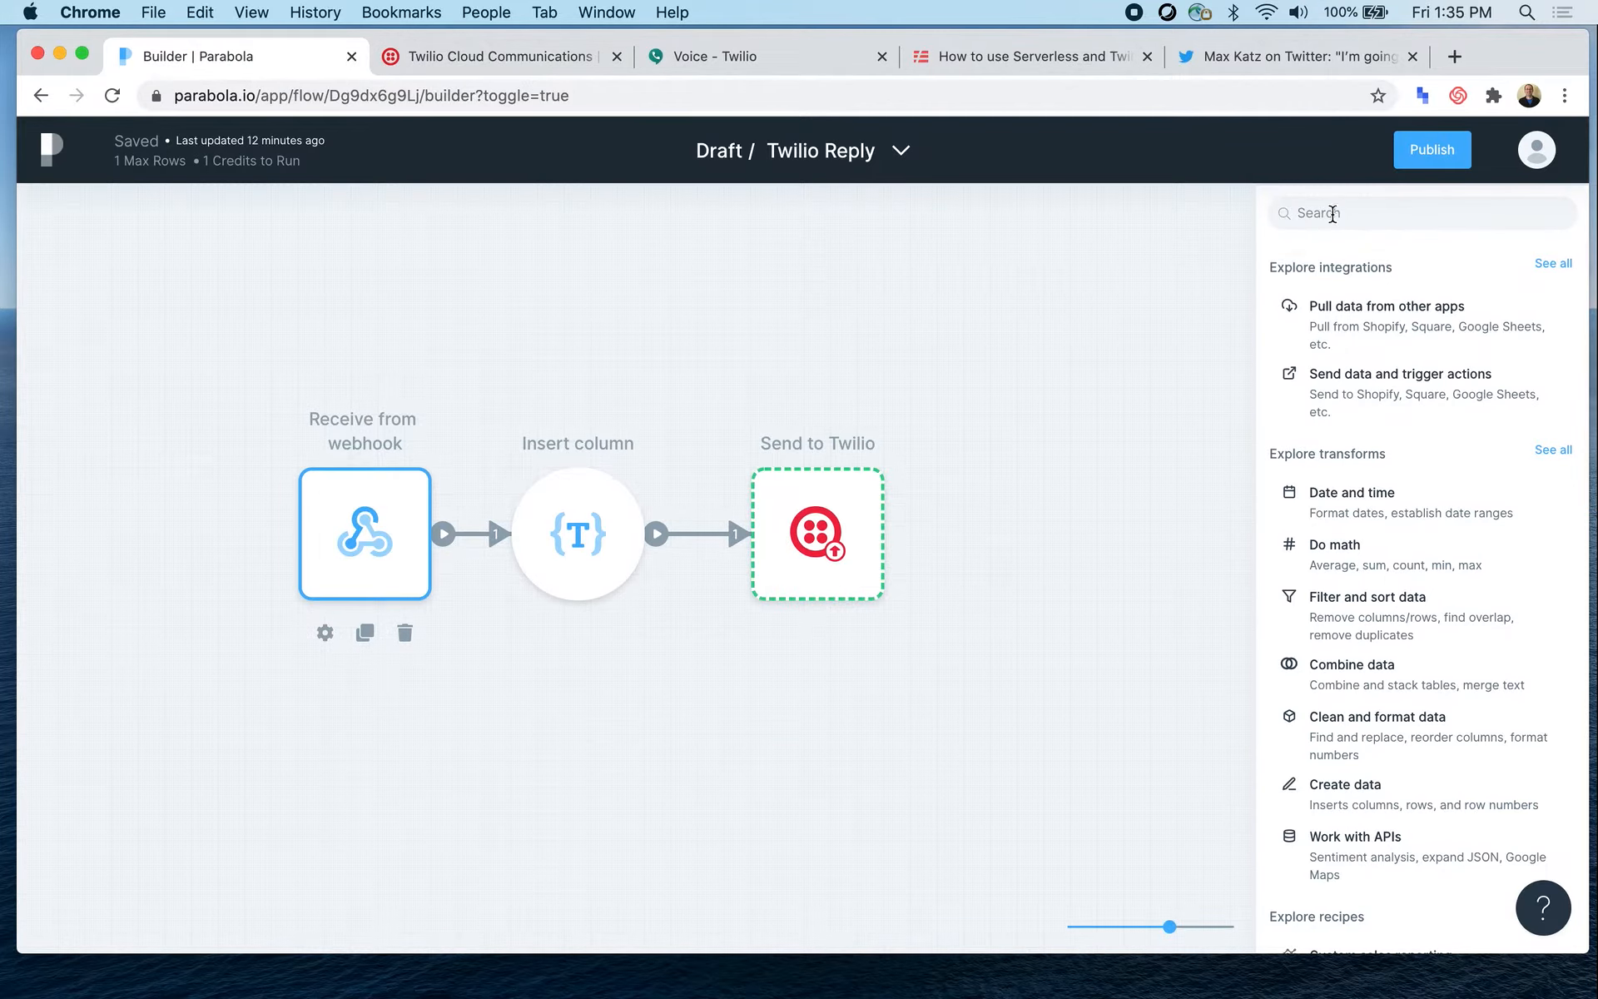
pyautogui.click(1444, 158)
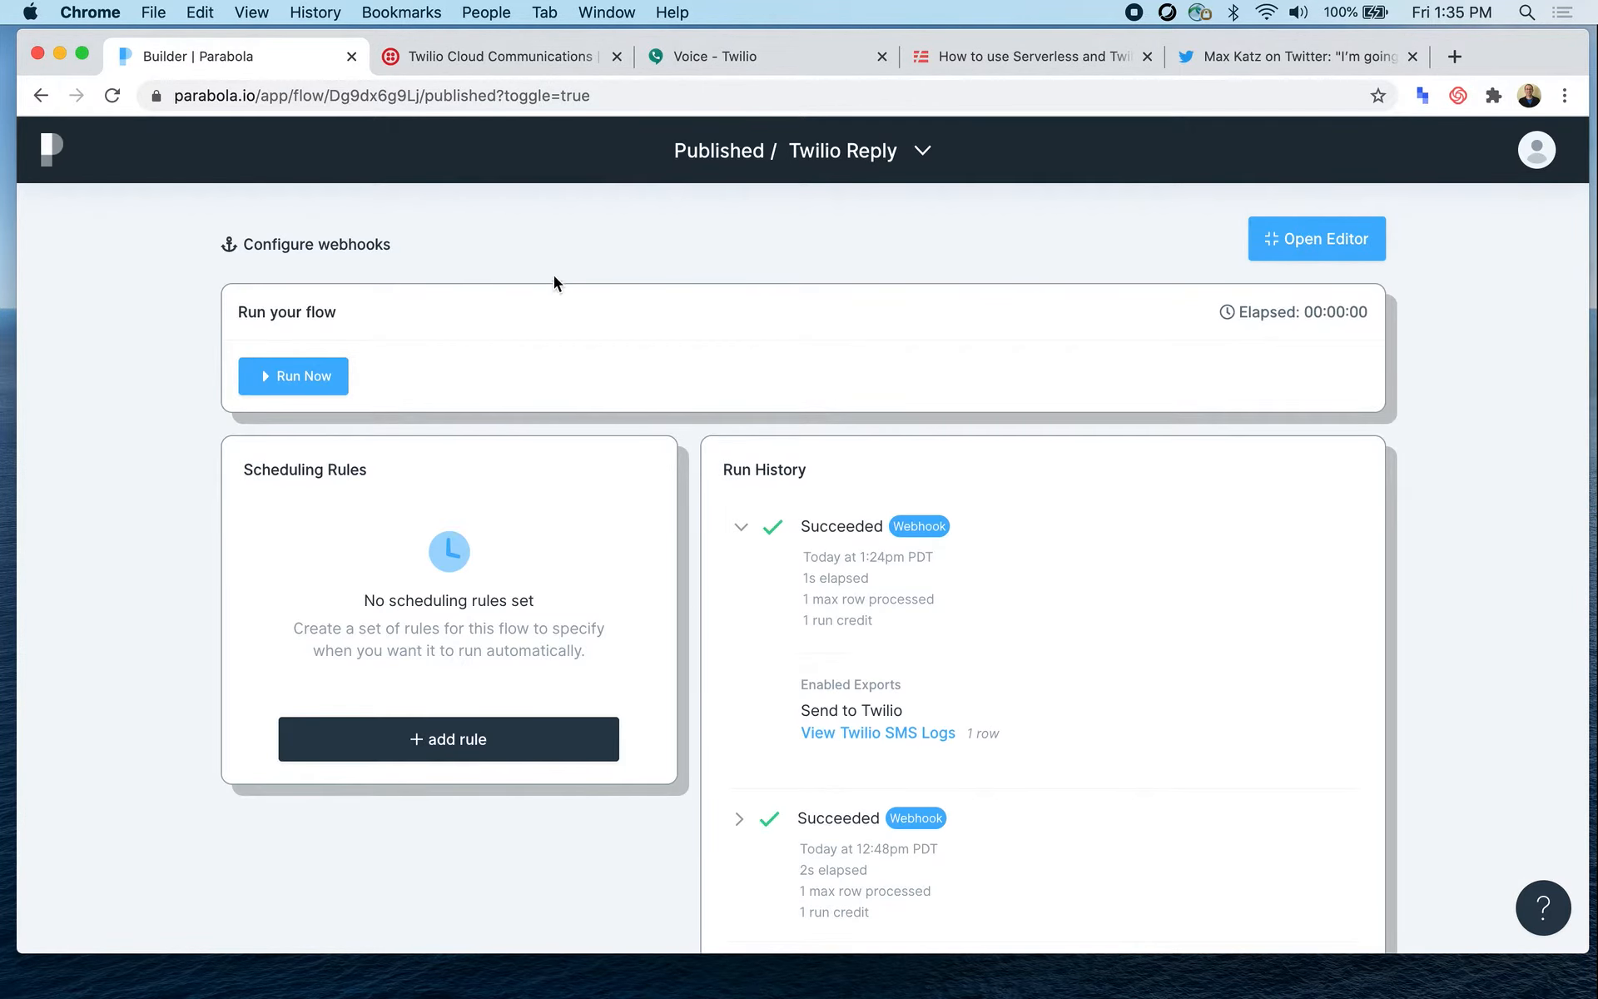
pyautogui.click(320, 248)
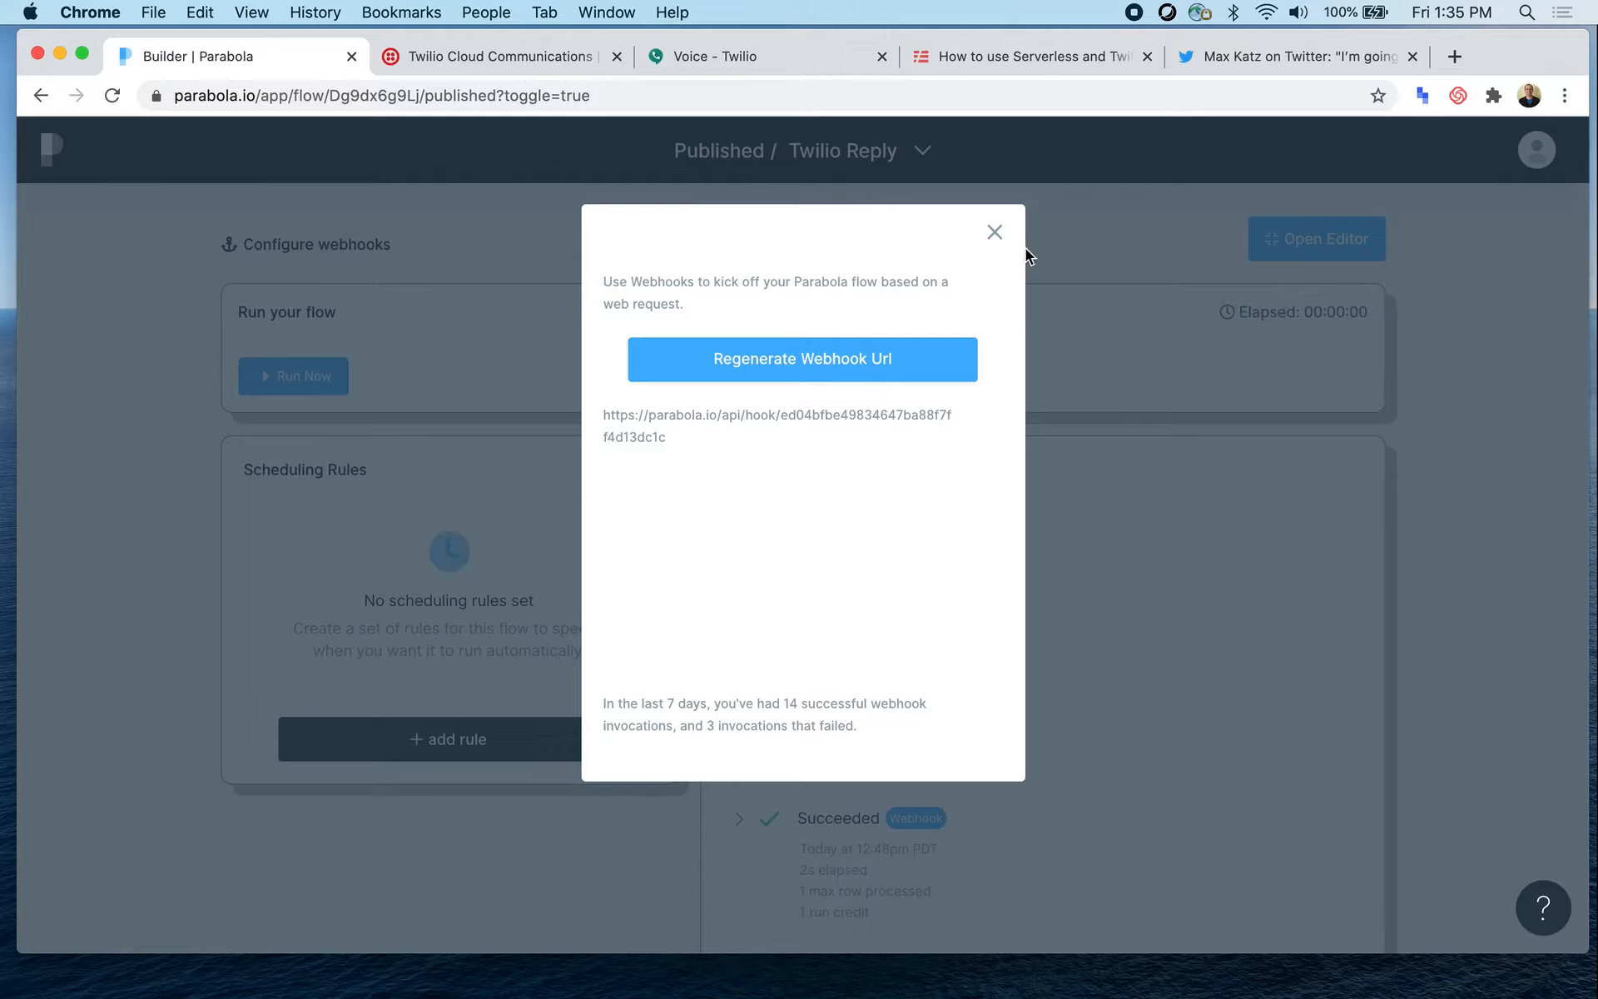
pyautogui.click(998, 237)
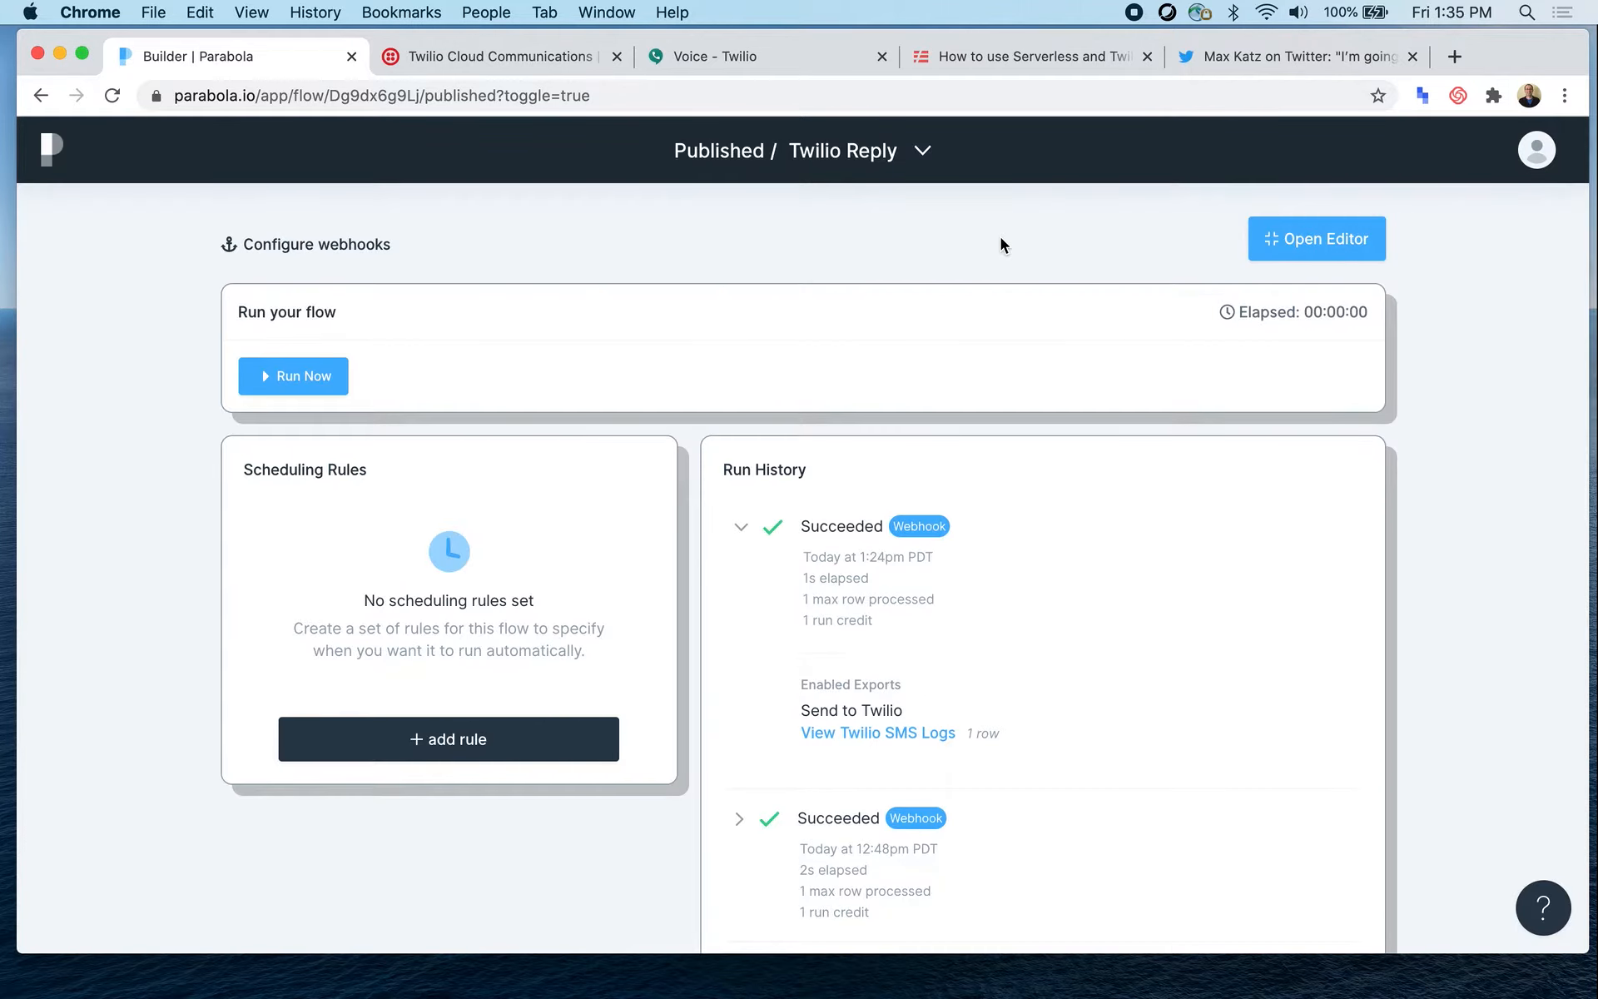
# Step: In the flow editor, examine the Insert column step's BodyReply output and the Send to Twilio step's recipient and message settings
pyautogui.click(1327, 243)
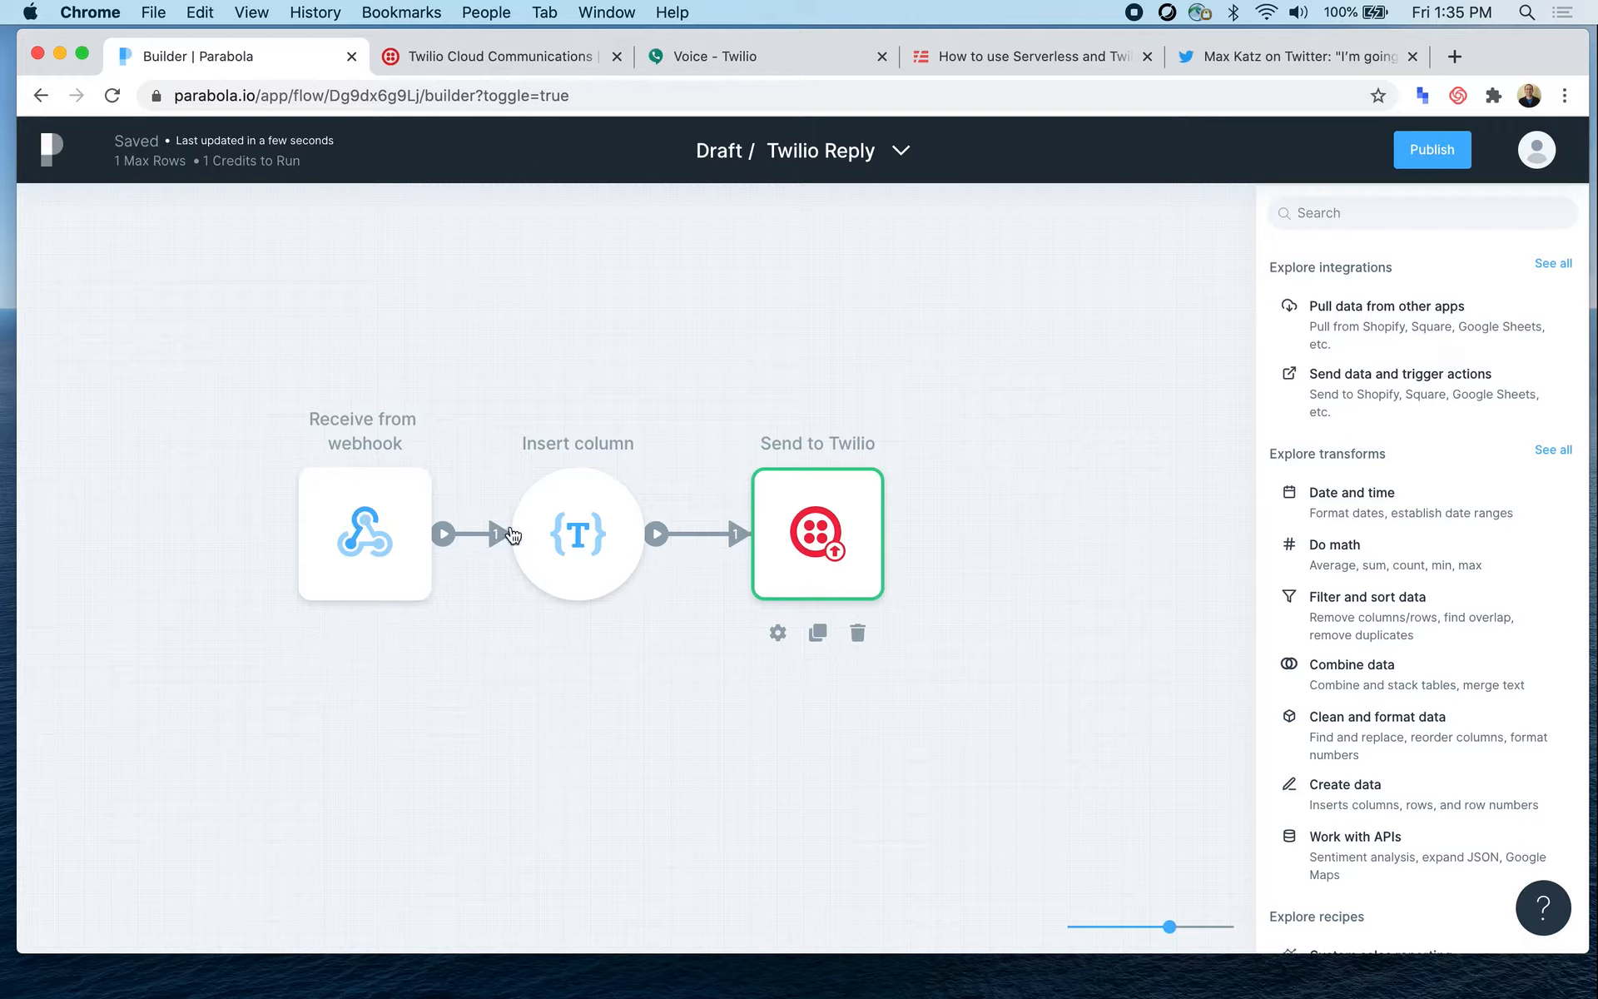
pyautogui.click(582, 524)
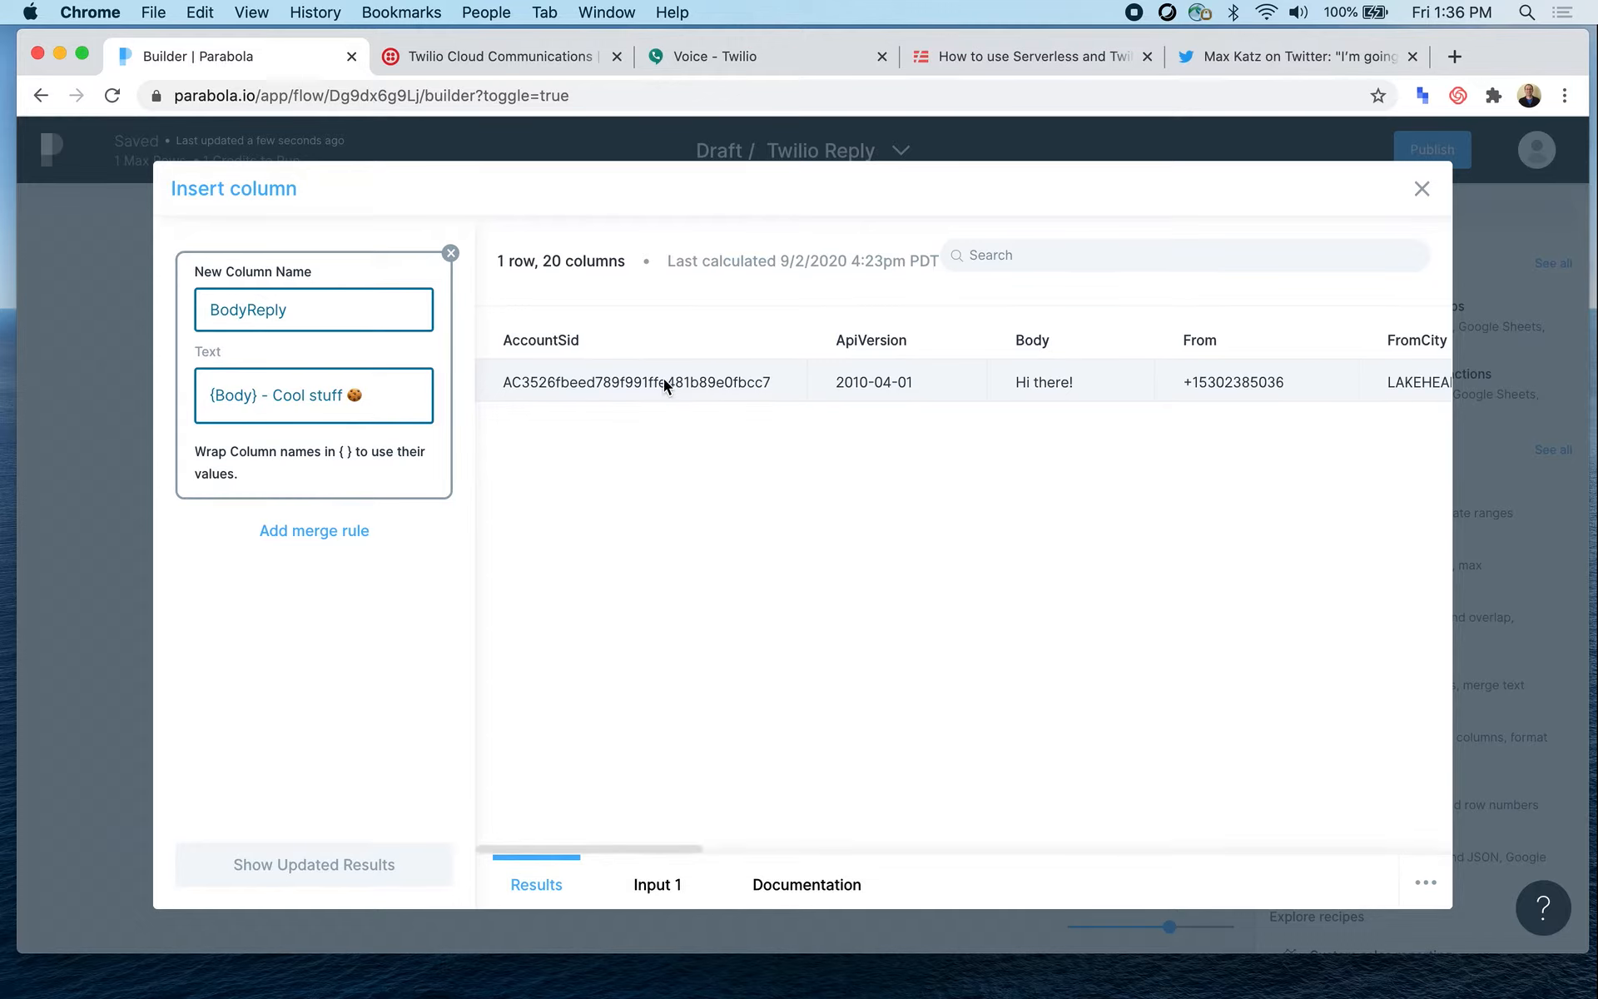
pyautogui.hscroll(15, 677, 381)
pyautogui.hscroll(10, 677, 381)
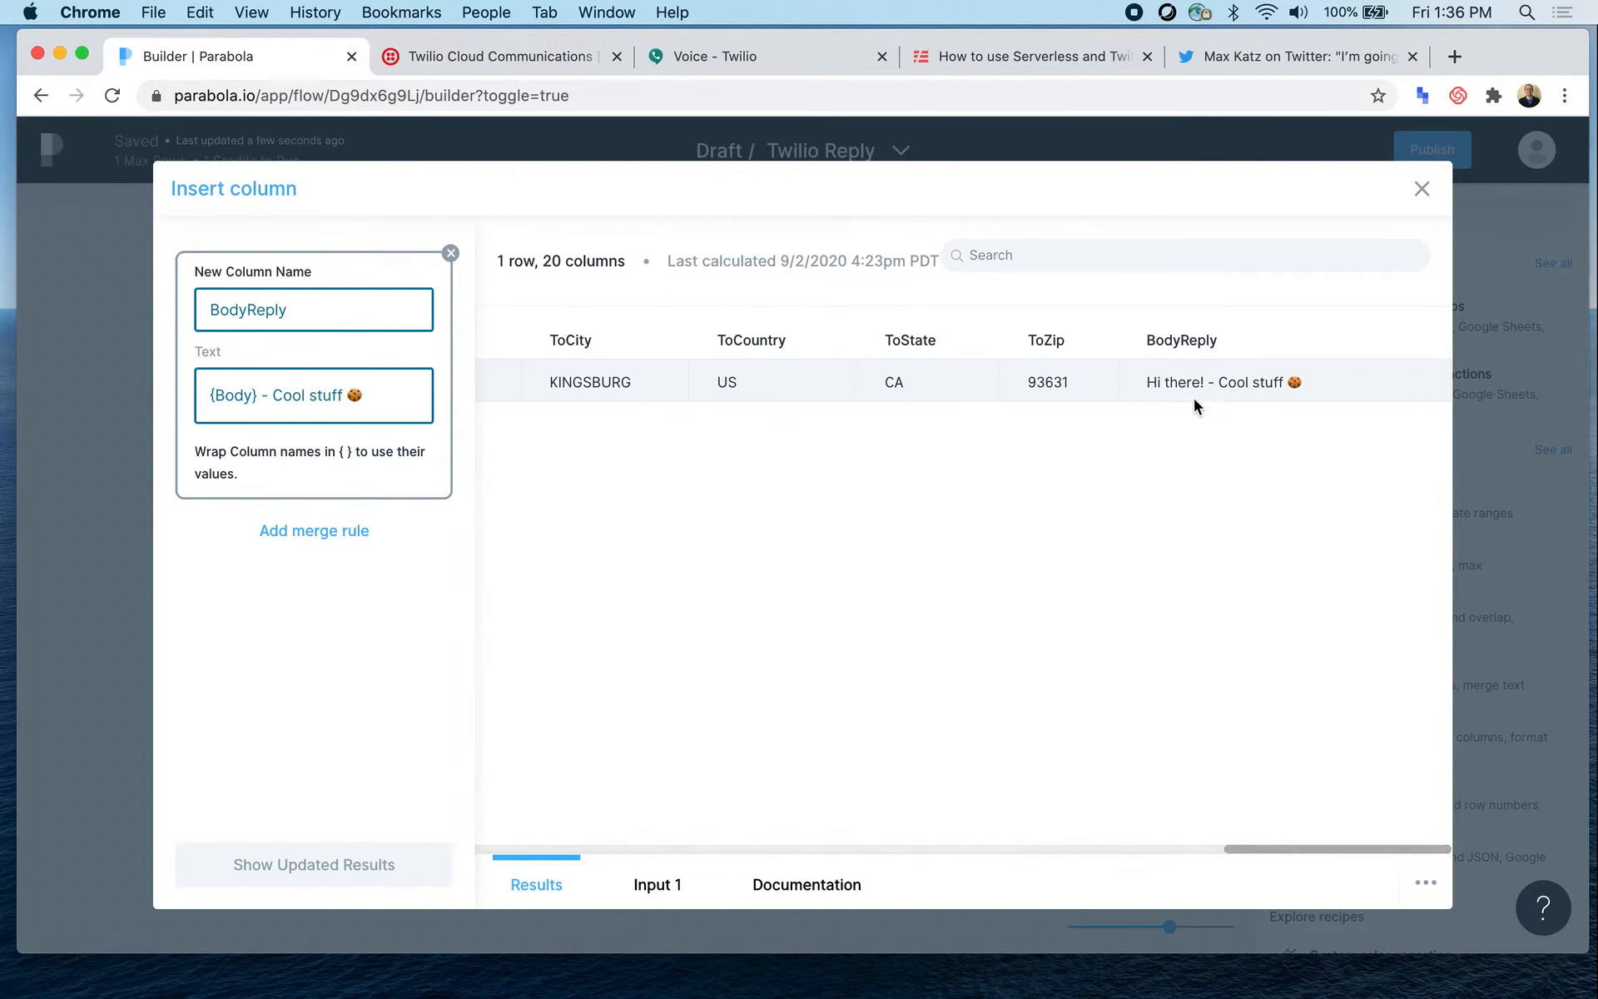
pyautogui.click(1421, 190)
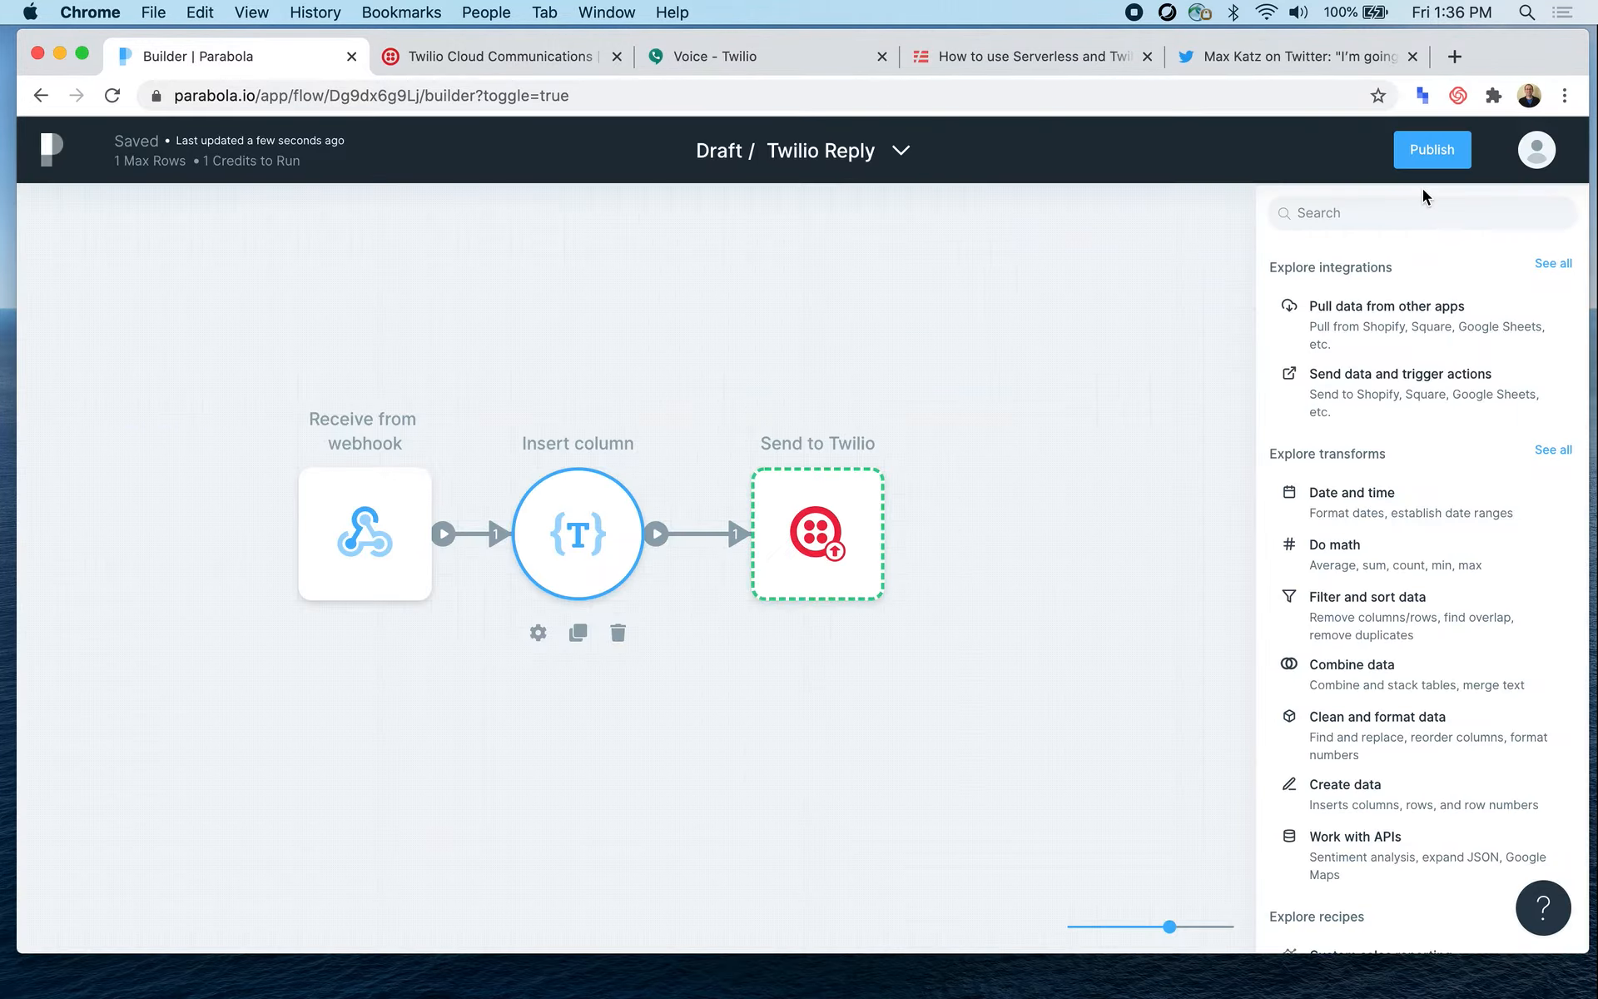
pyautogui.doubleClick(820, 504)
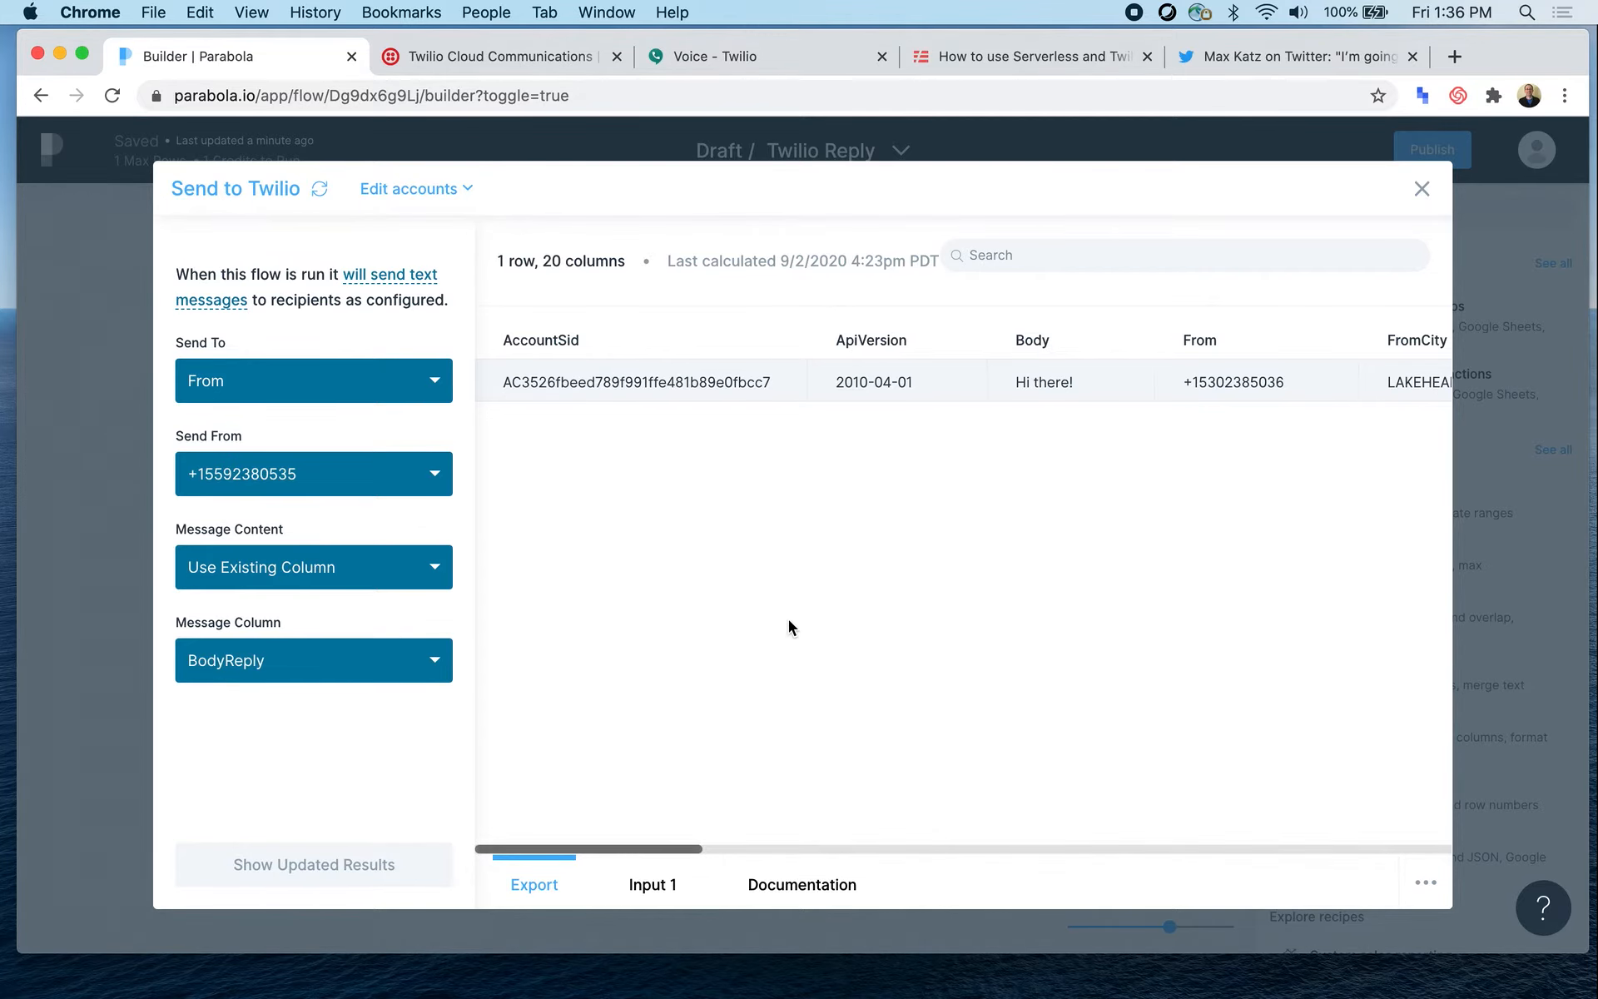
pyautogui.click(1422, 188)
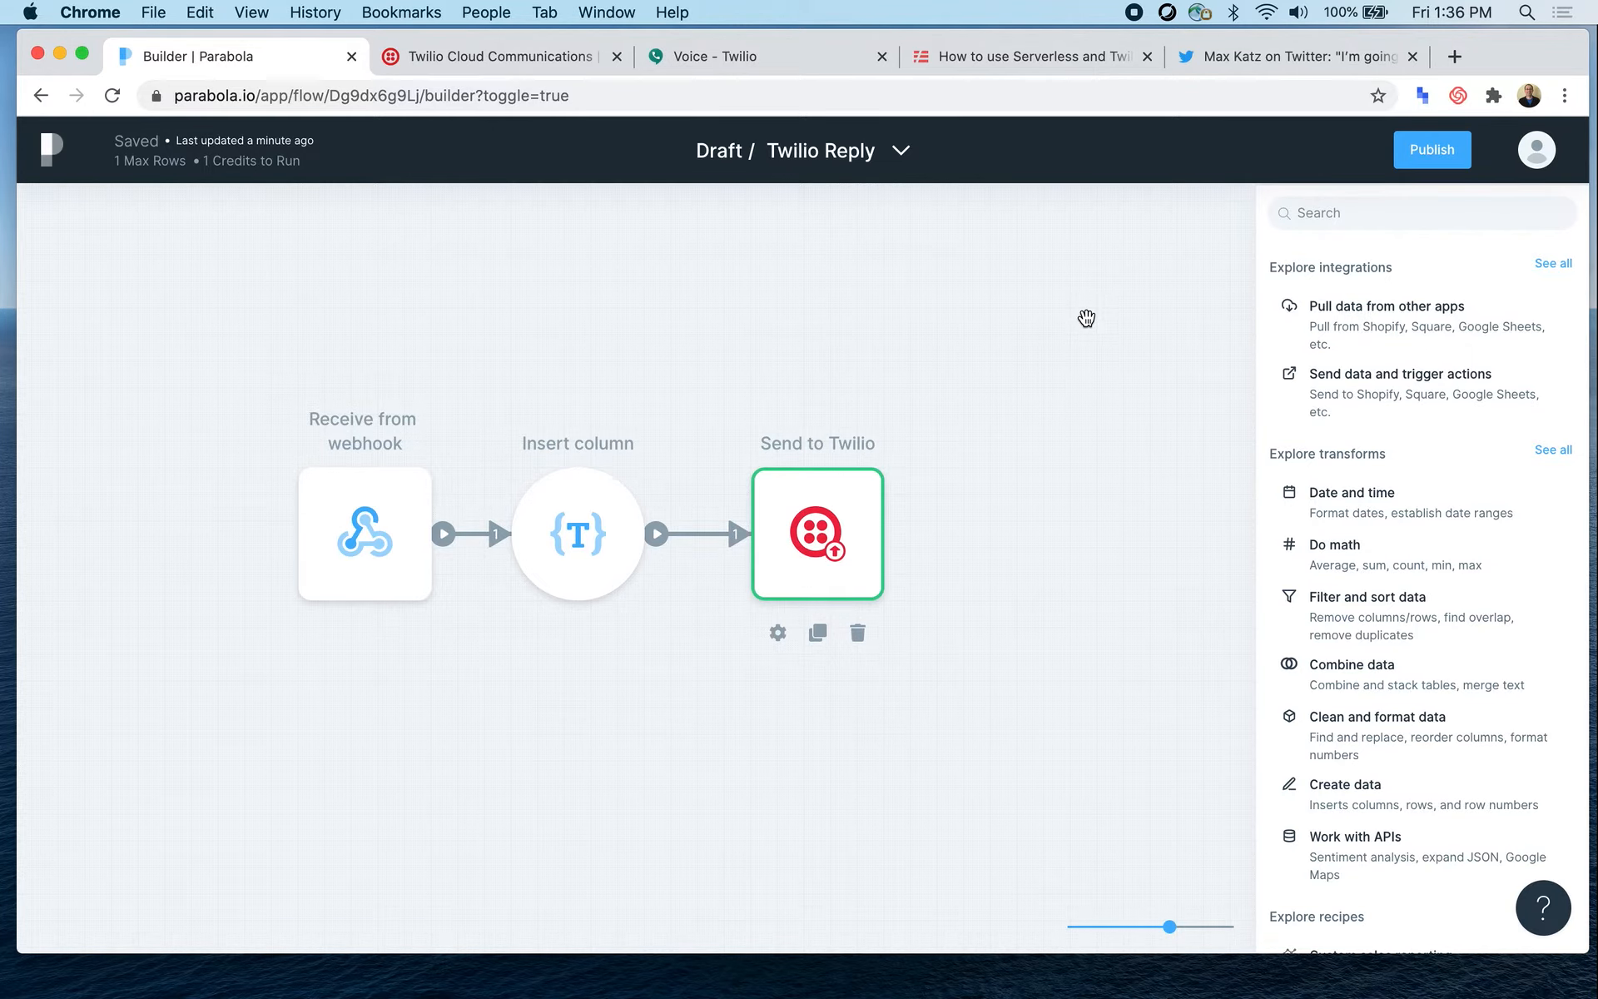
# Step: Send the text message "Hi there, I want a cookie" to the Twilio contact in Google Voice and return to the Parabola flow
pyautogui.click(748, 62)
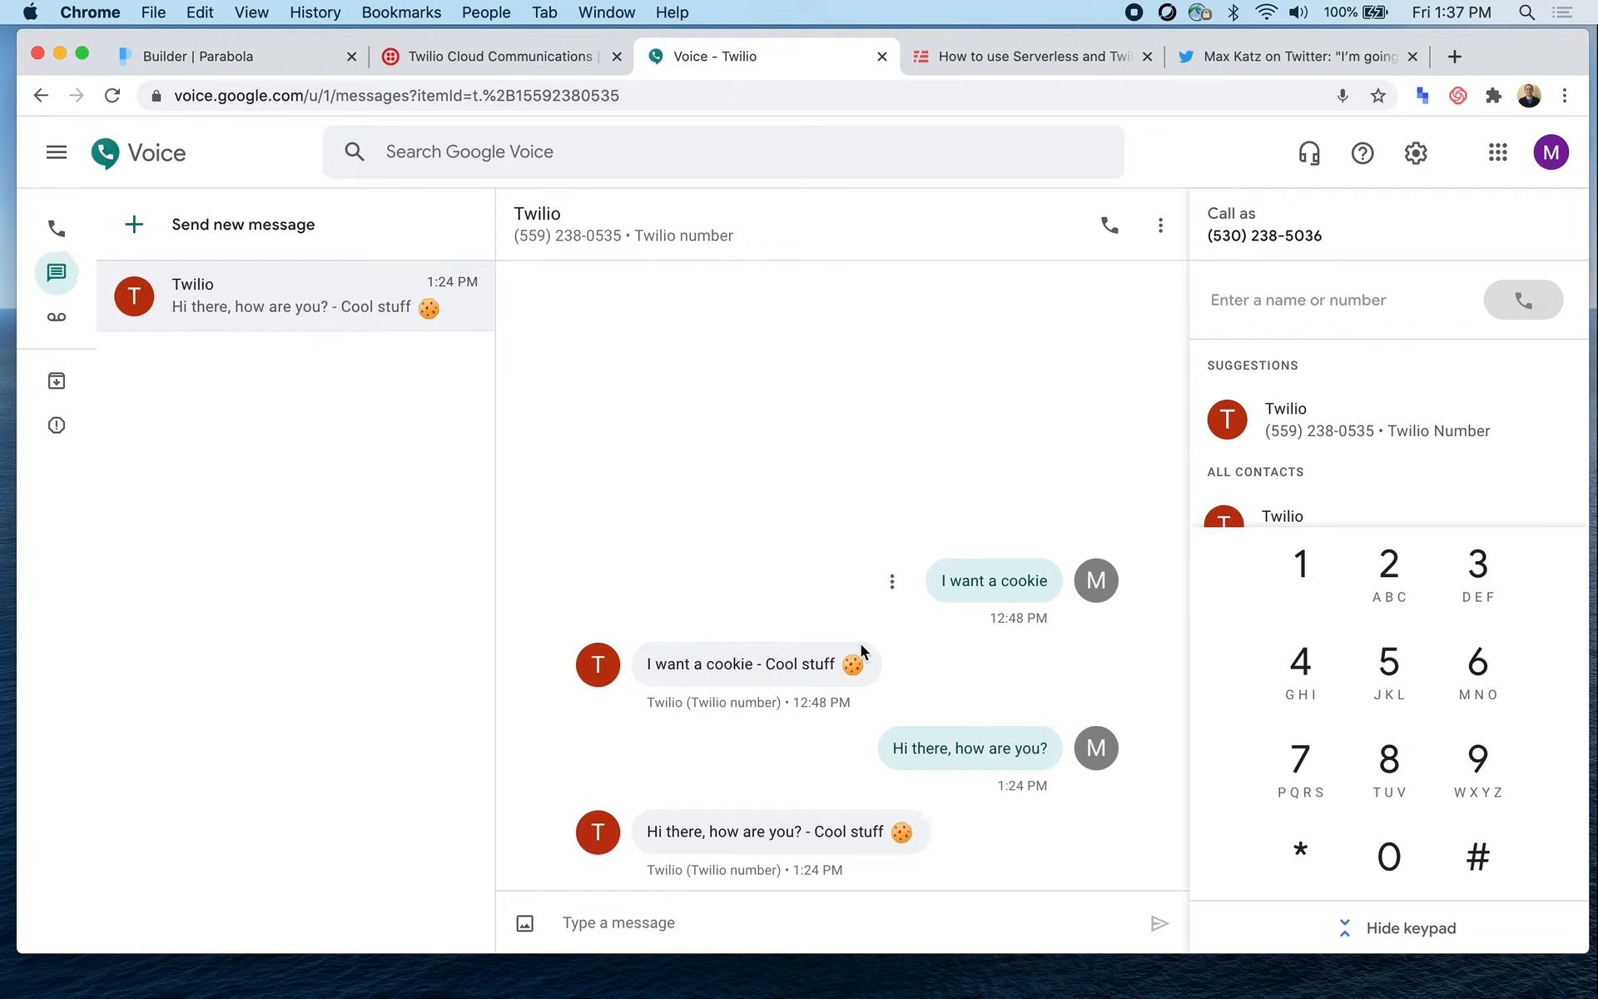
pyautogui.write('Hi there, I want a cookie')
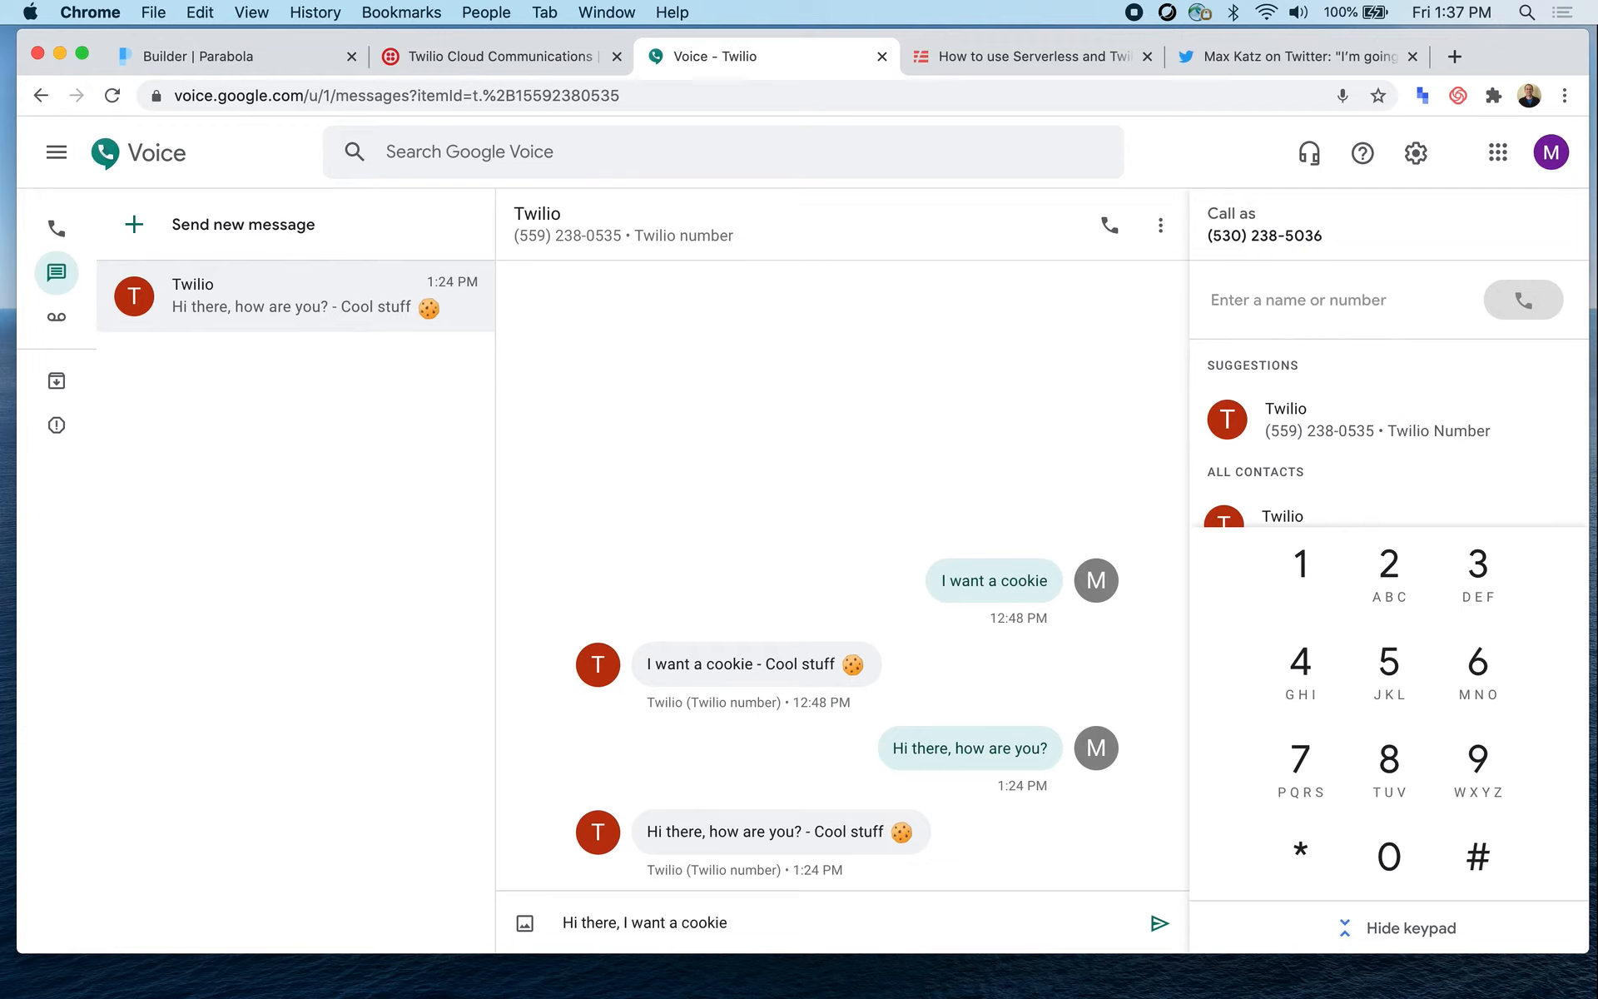
pyautogui.click(1158, 924)
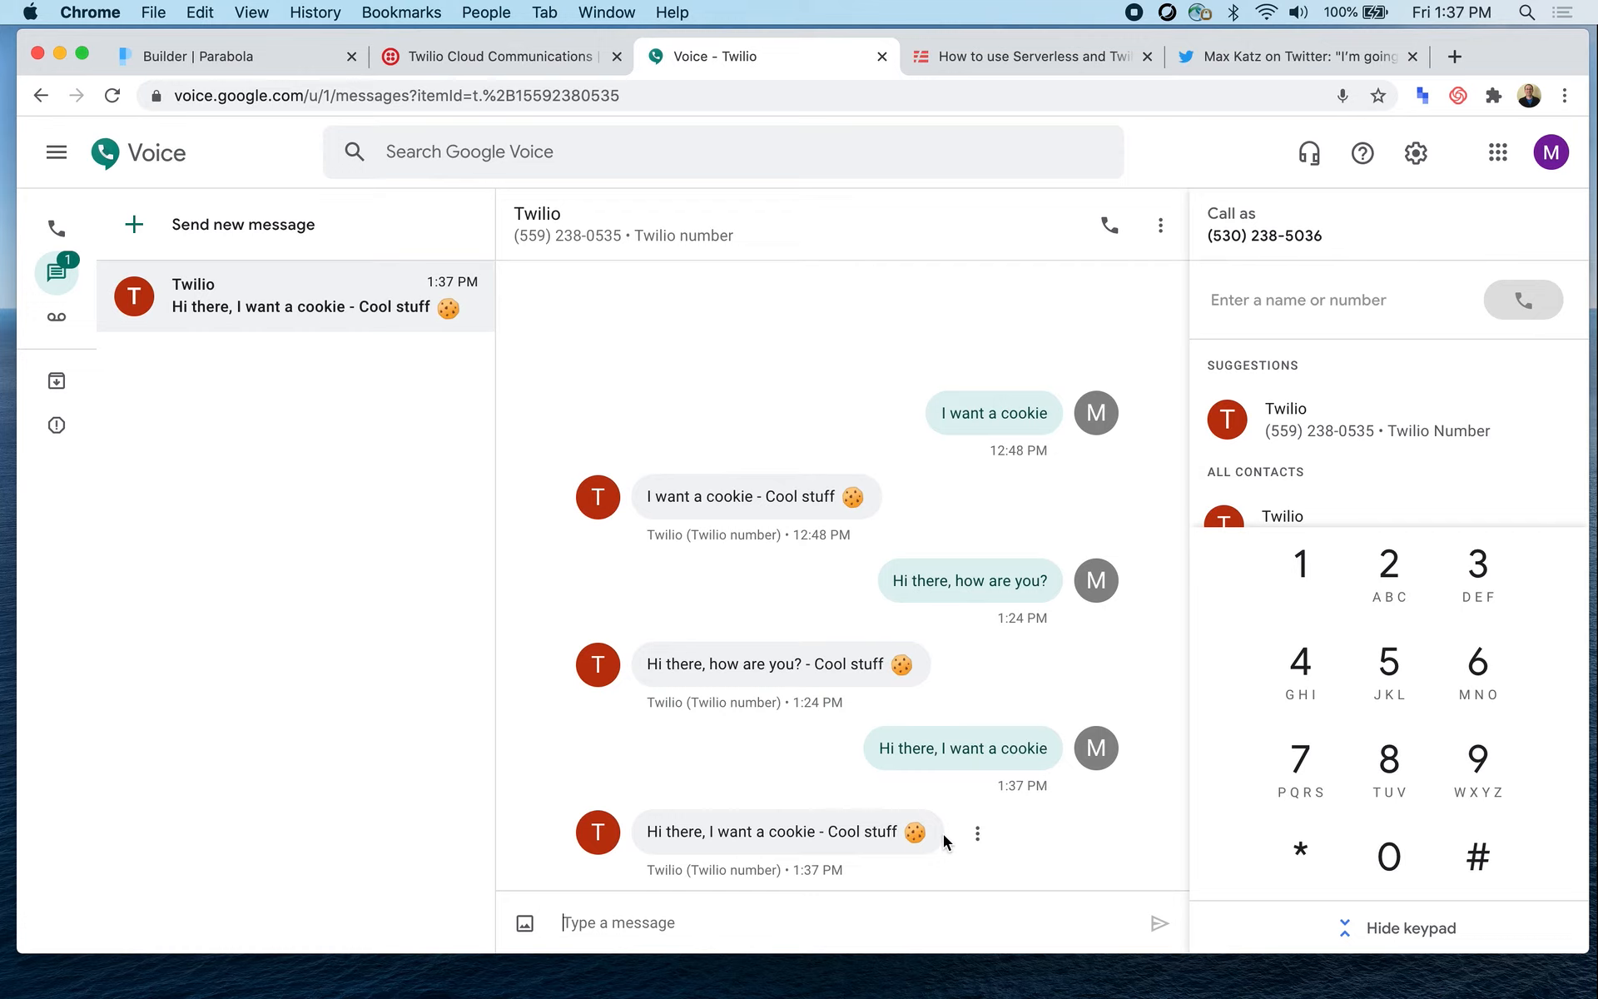
pyautogui.click(803, 917)
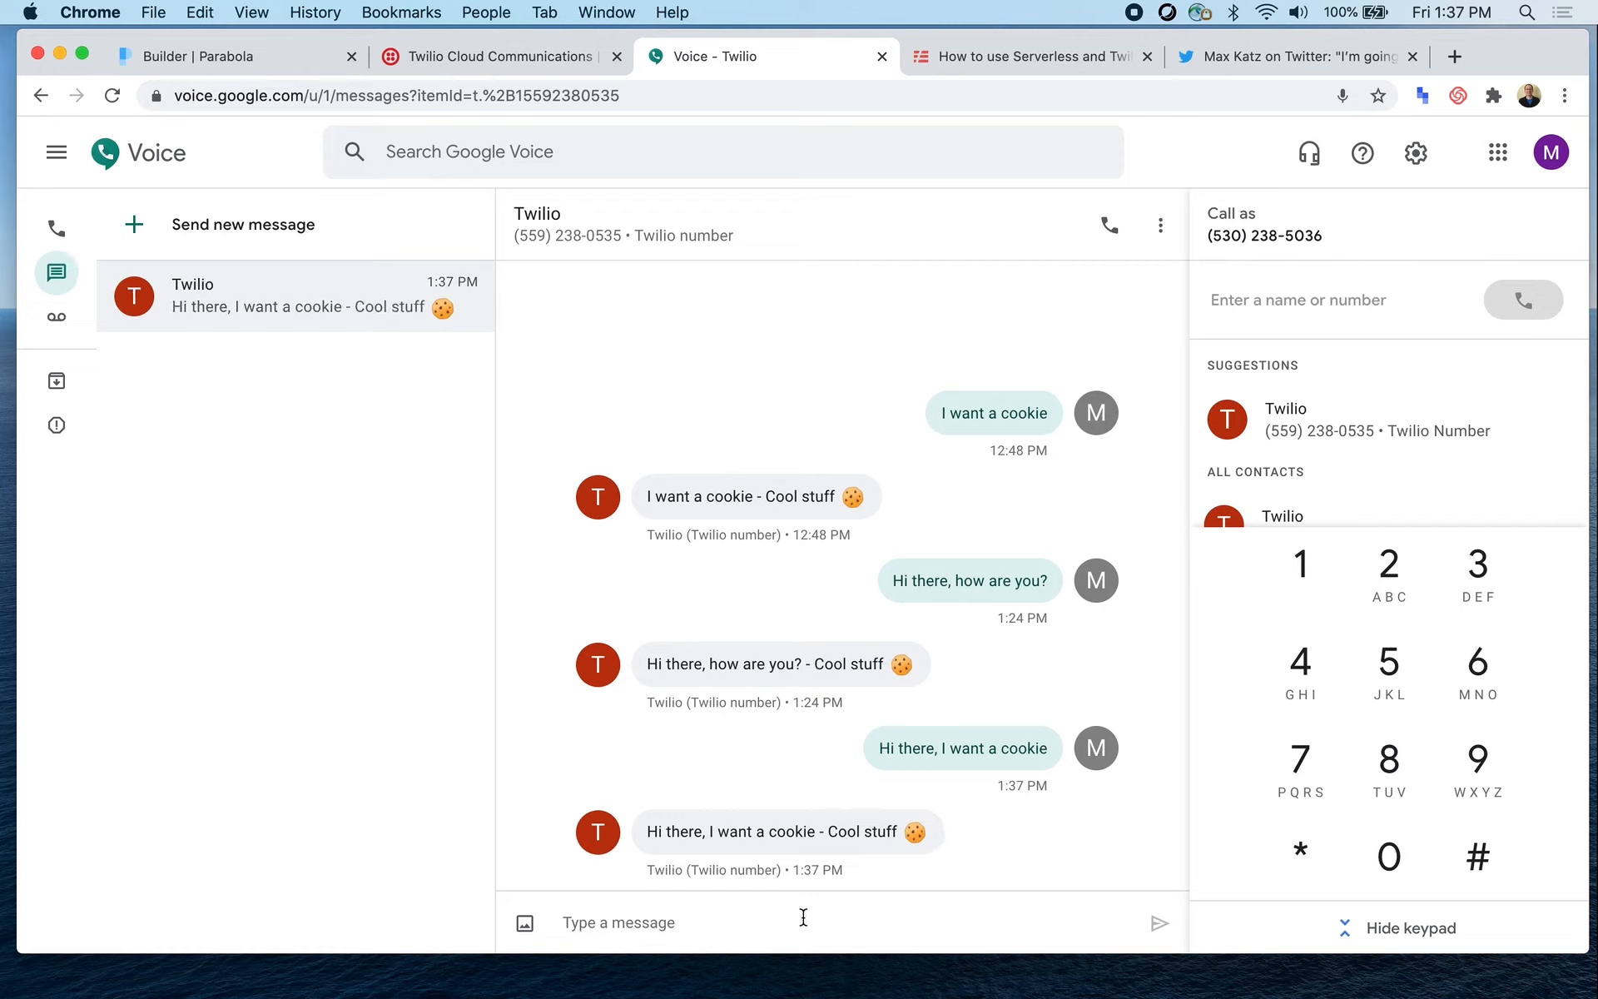
pyautogui.click(238, 56)
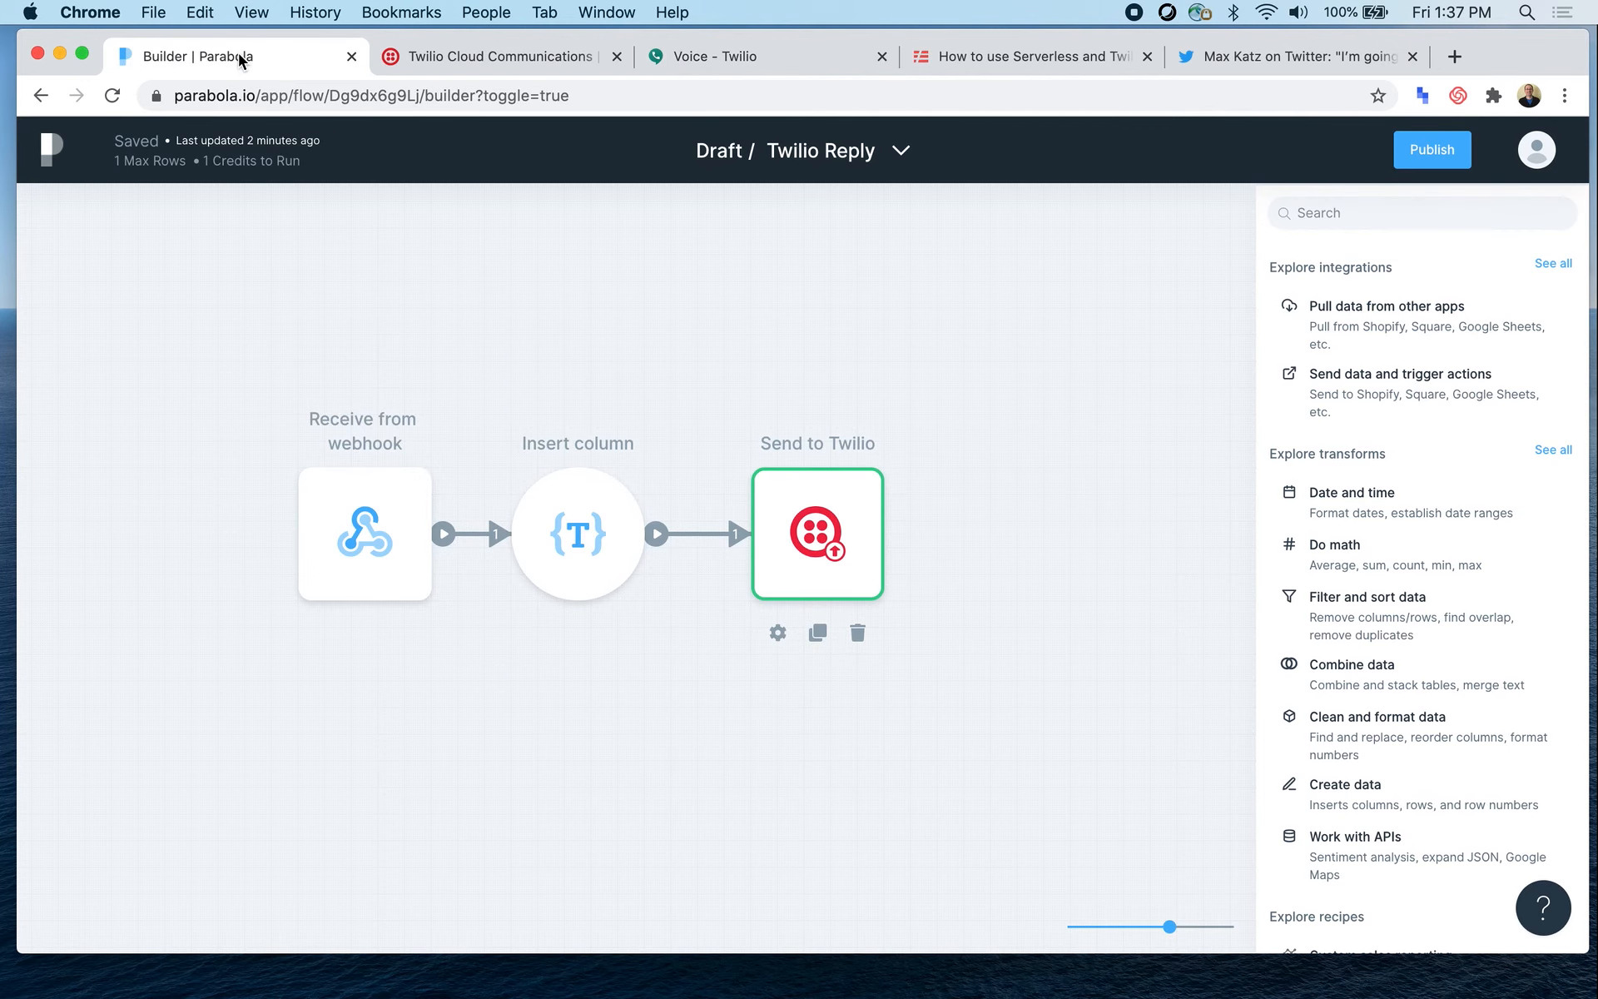